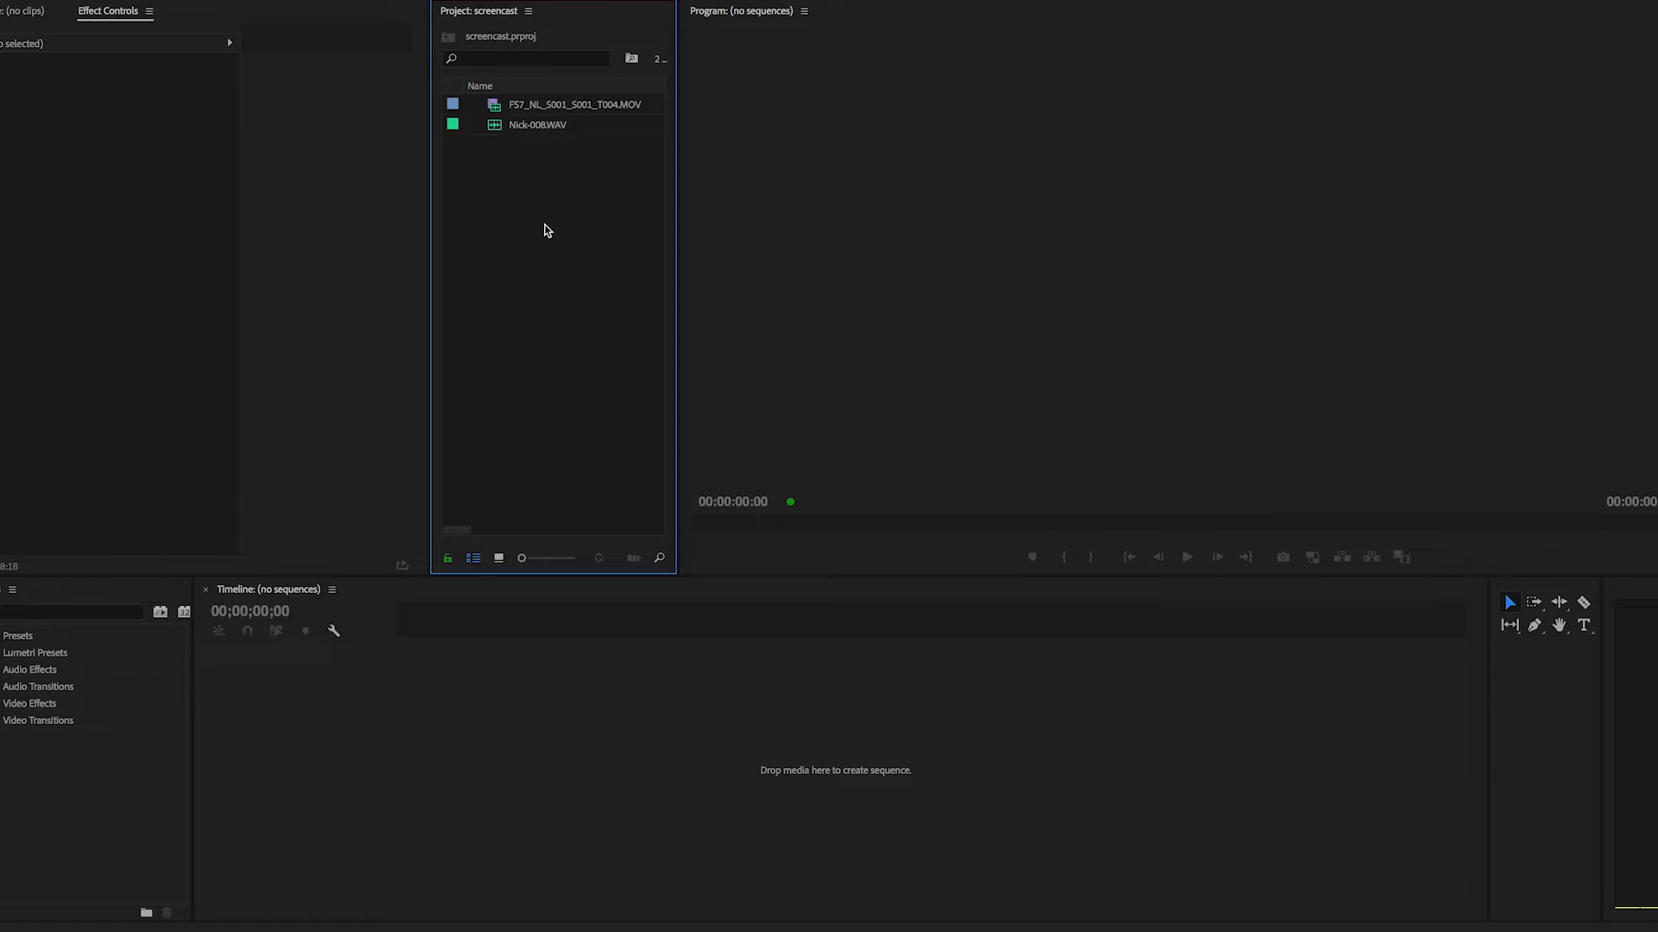
- Create a multi-camera source sequence from the MOV and WAV clips, synchronized by Timecode
drag(547, 223, 494, 110)
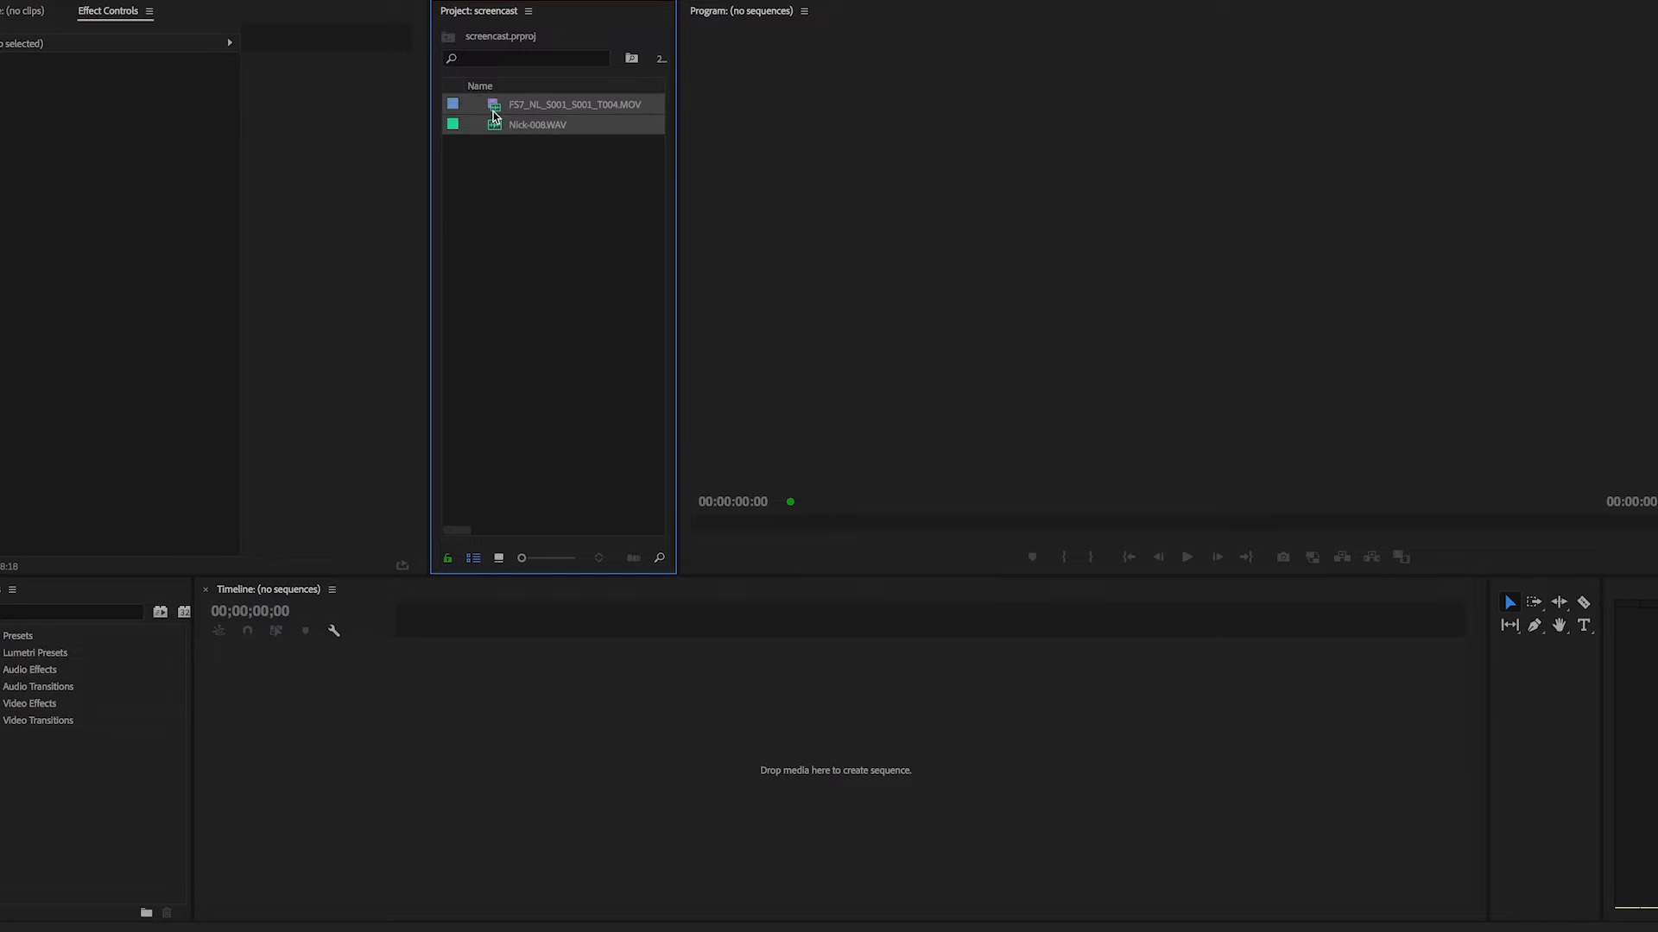
right_click(494, 113)
click(582, 489)
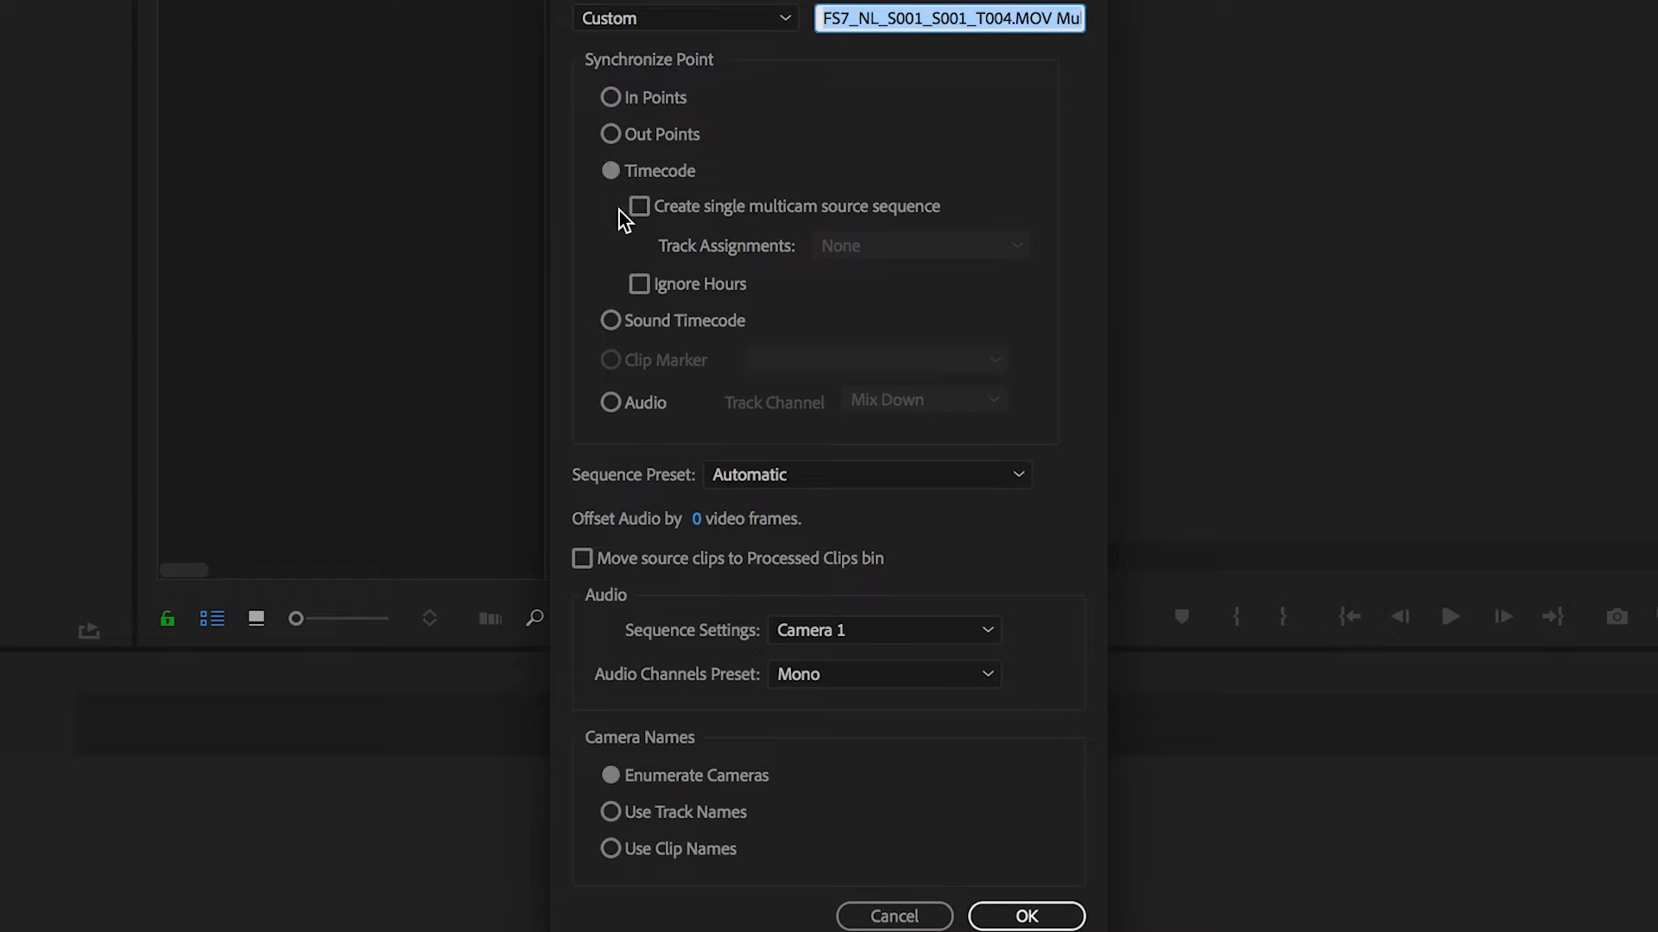
click(612, 400)
click(612, 170)
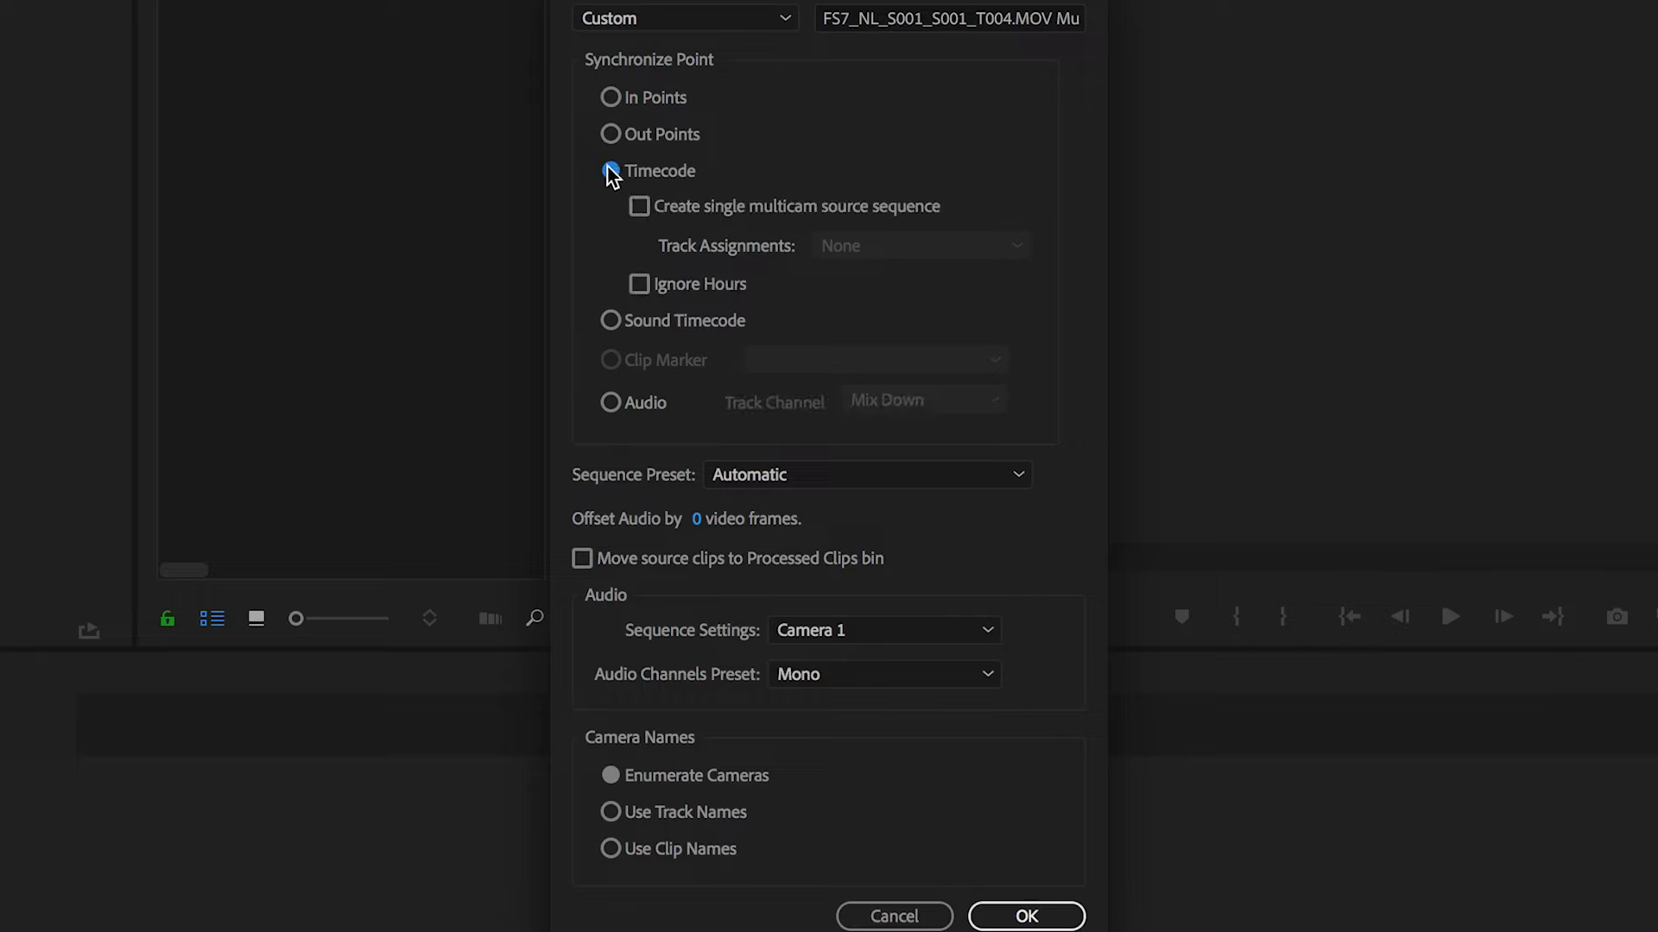
click(977, 913)
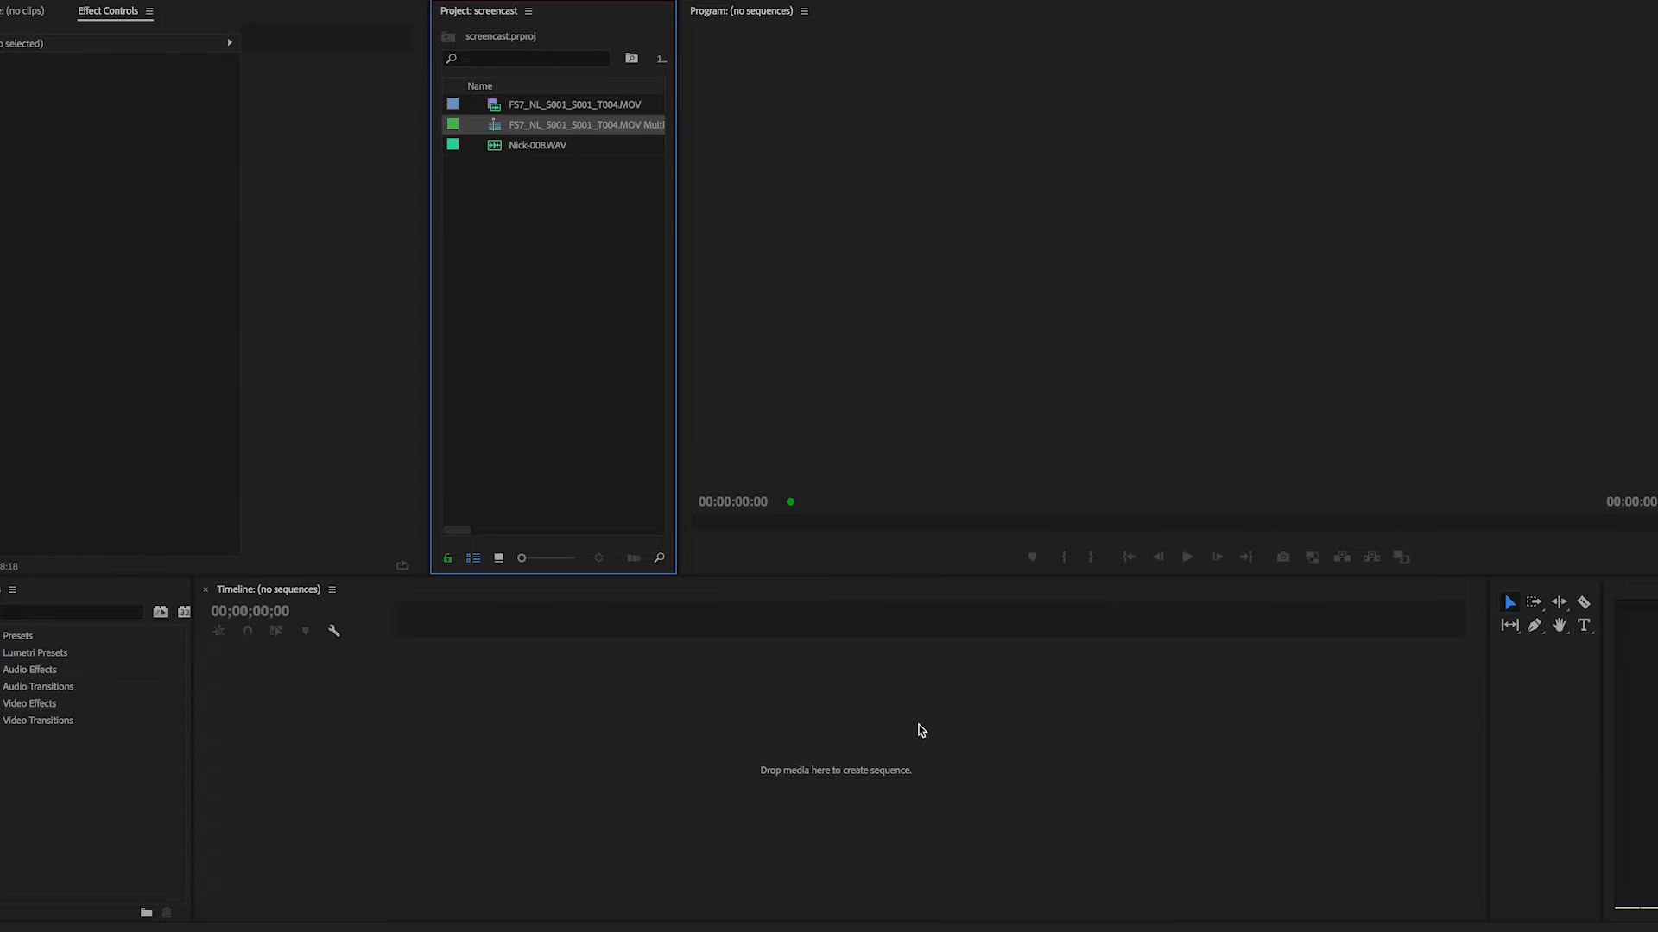
- Rename the multi-camera source sequence as New Multicam
click(552, 124)
text(New Multicam)
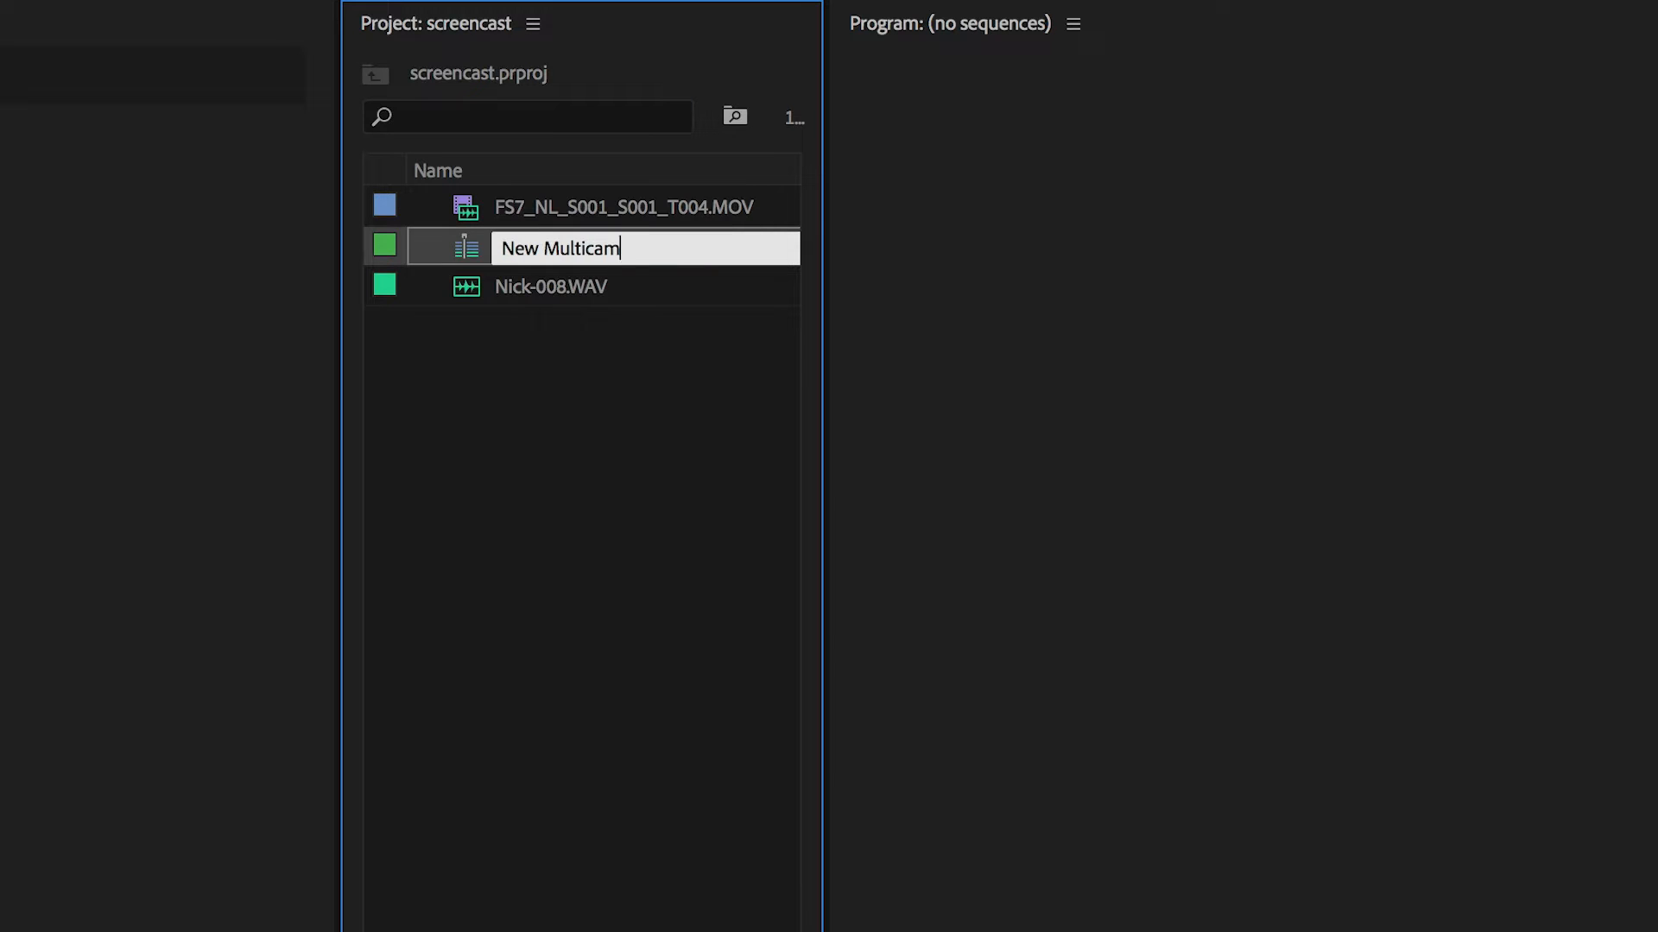
key(Return)
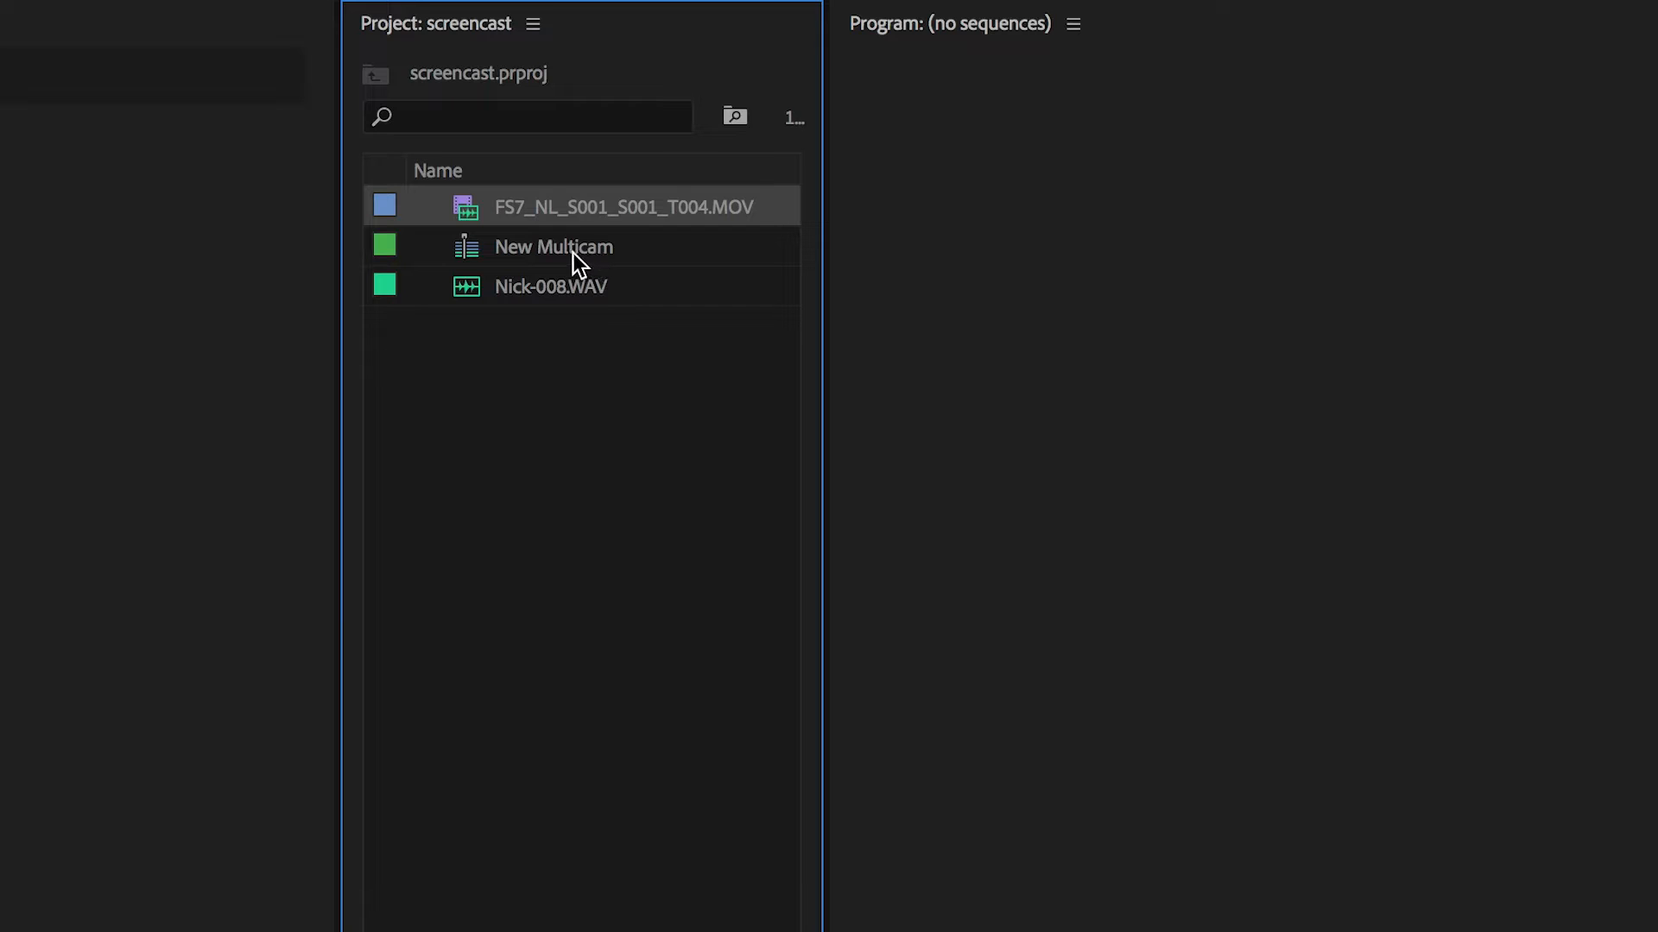
- Open New Multicam in the timeline and send the entire sequence to Adobe Audition, with video through Dynamic Link
right_click(477, 247)
click(547, 771)
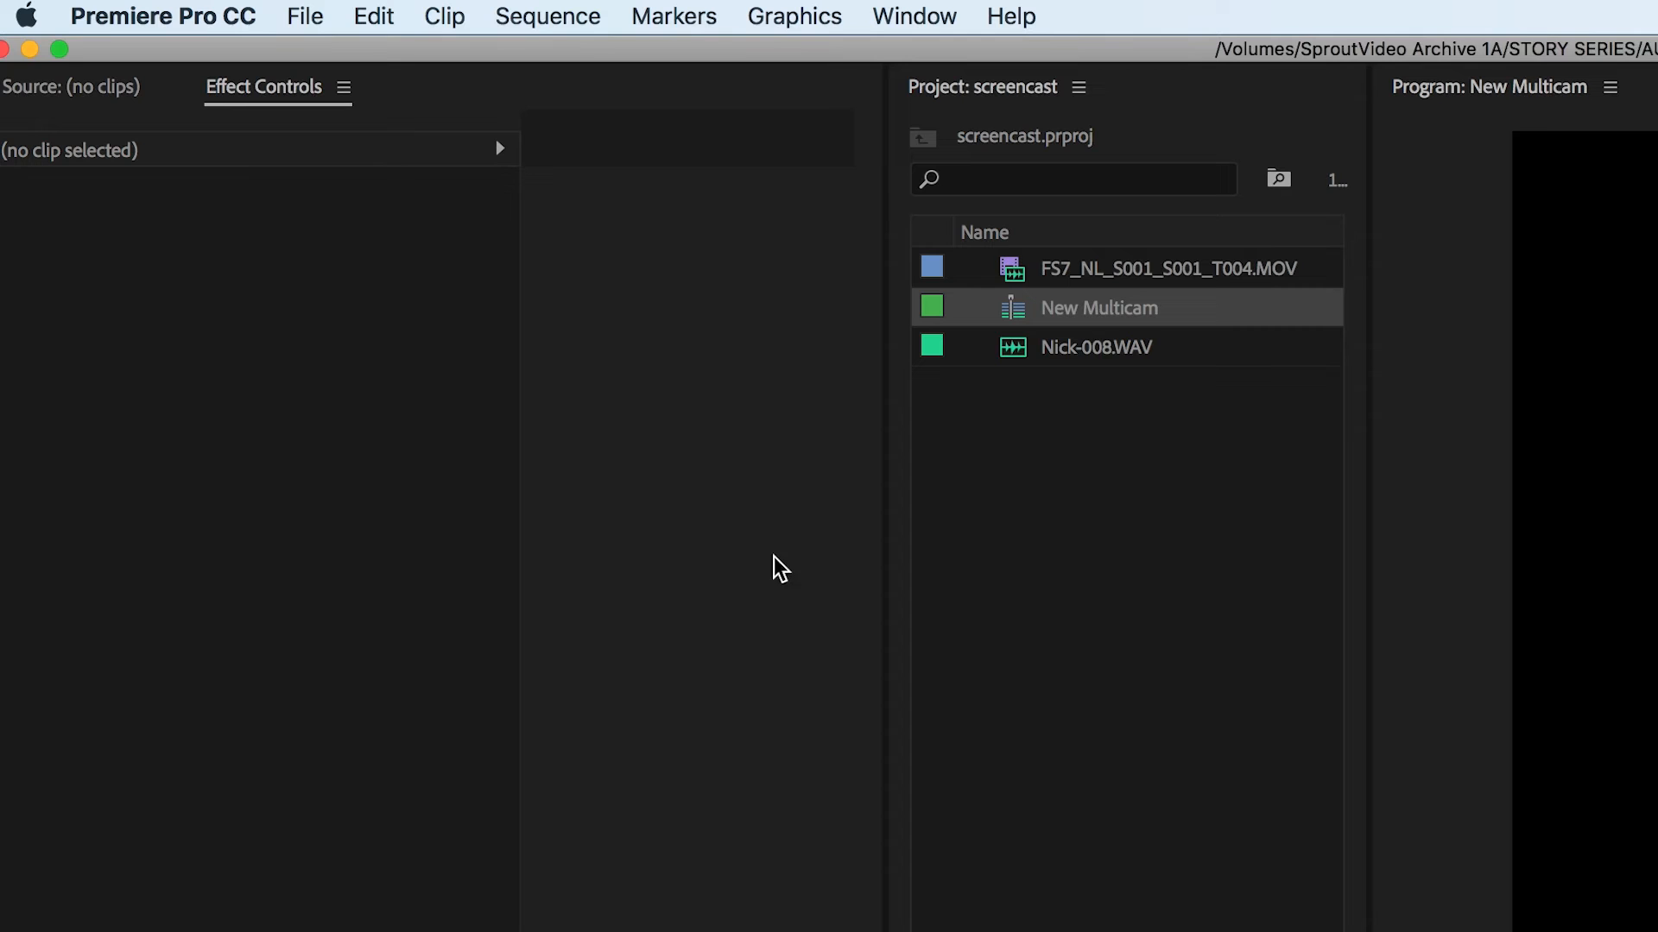
click(169, 0)
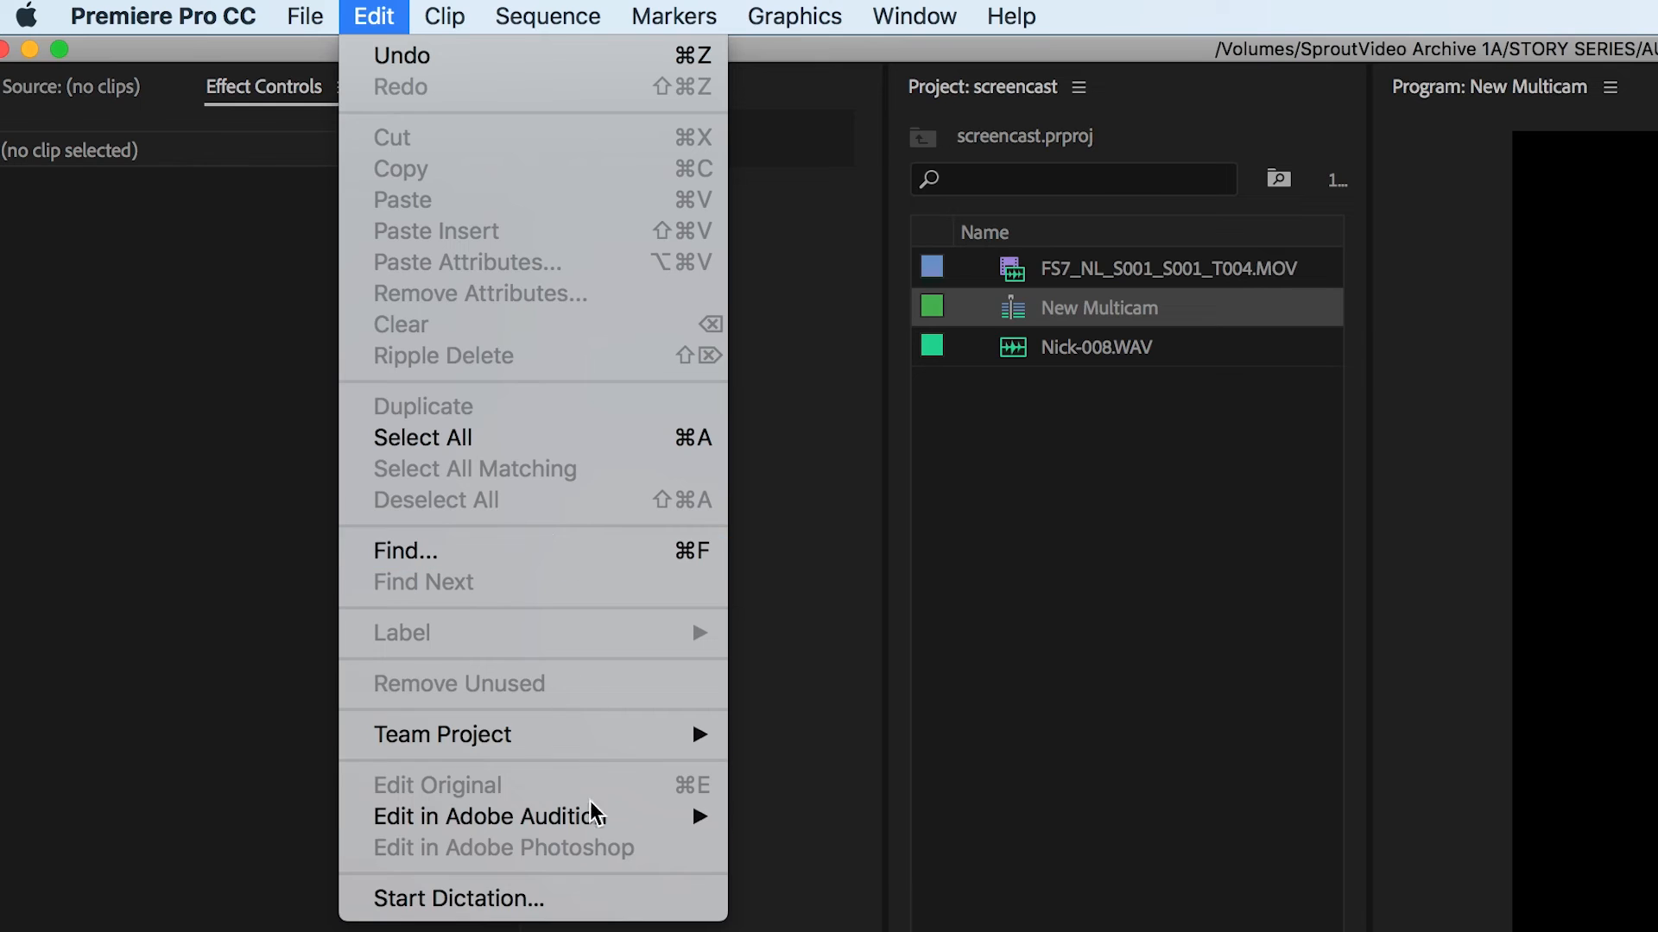
mouse_move(596, 819)
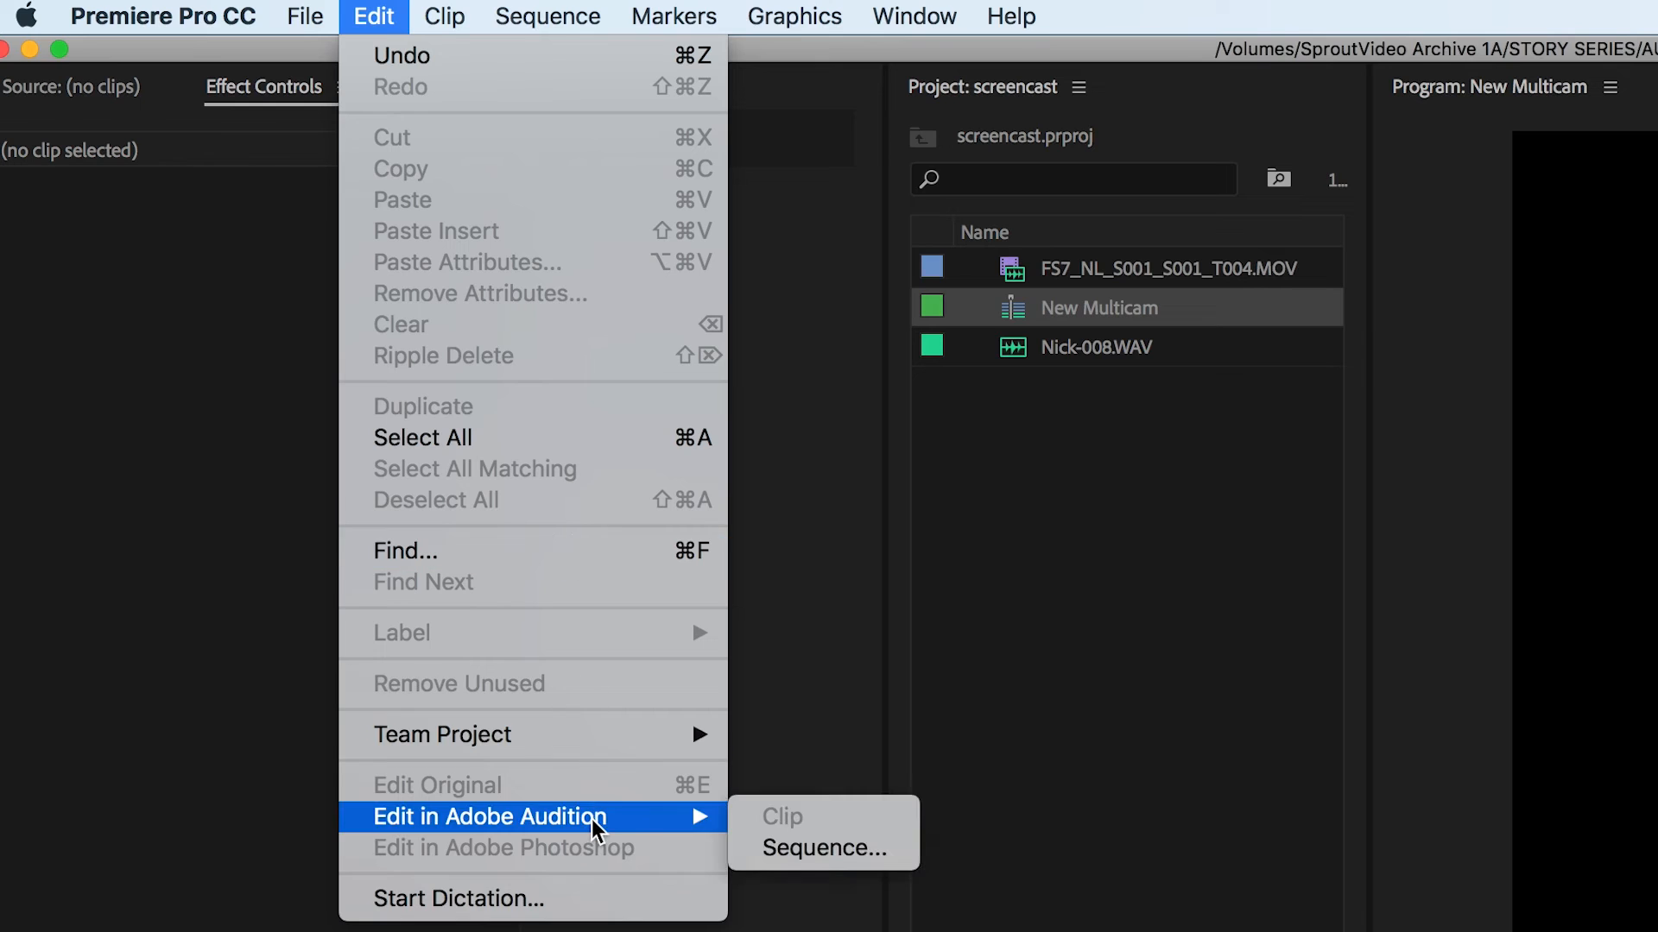
click(792, 851)
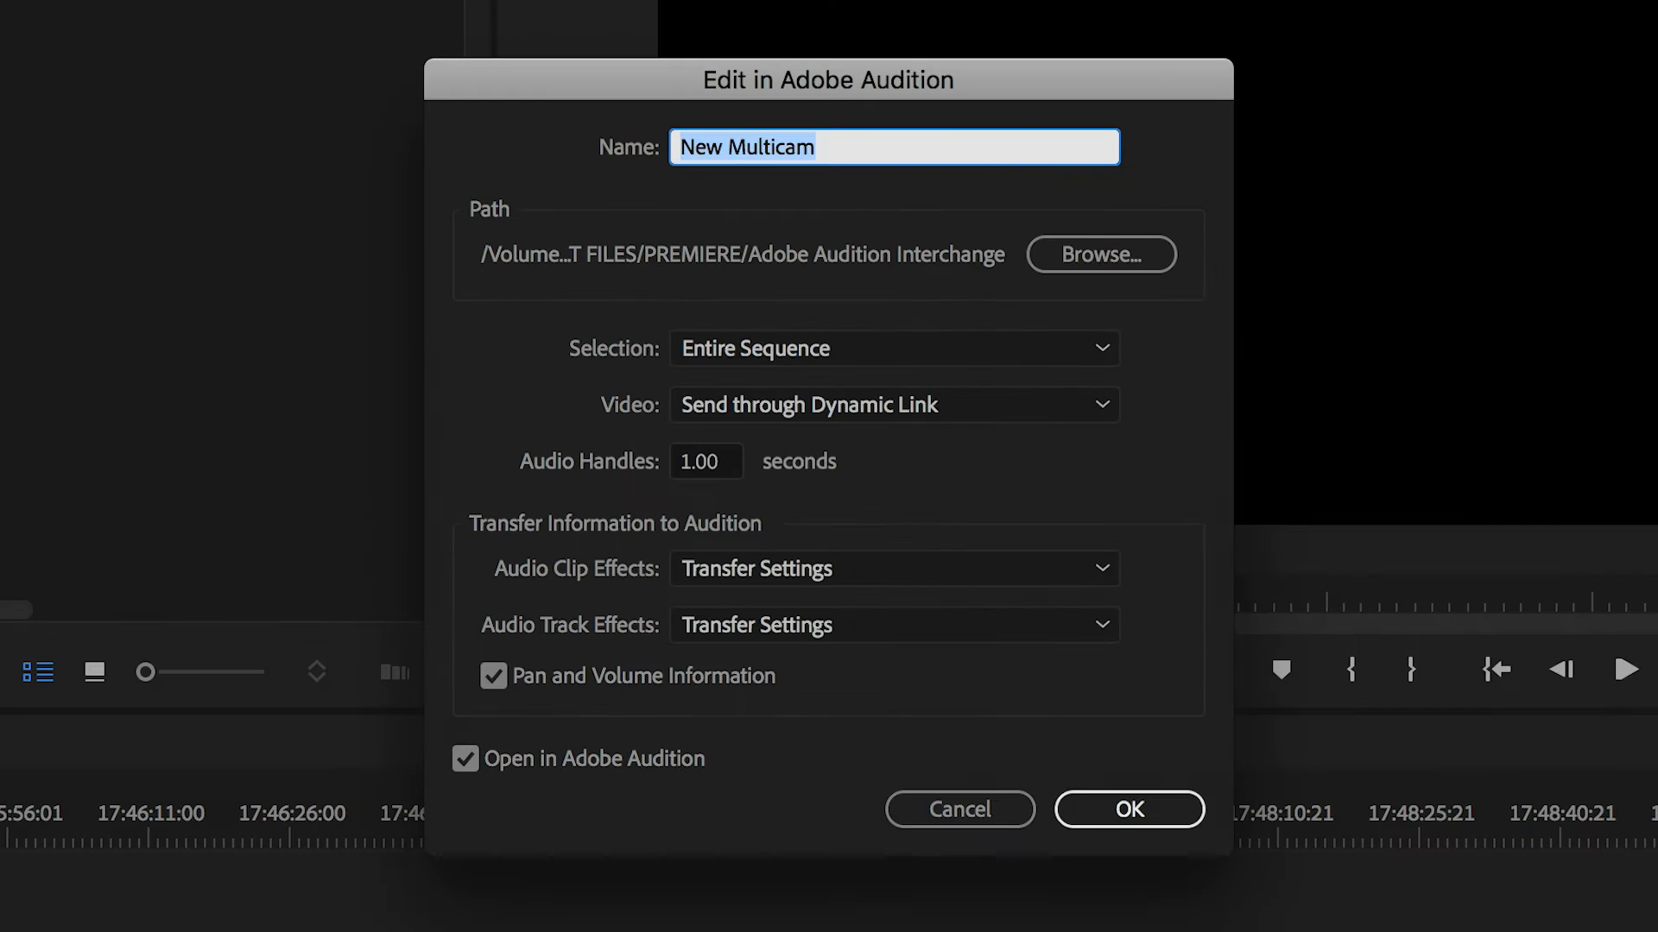
click(1089, 808)
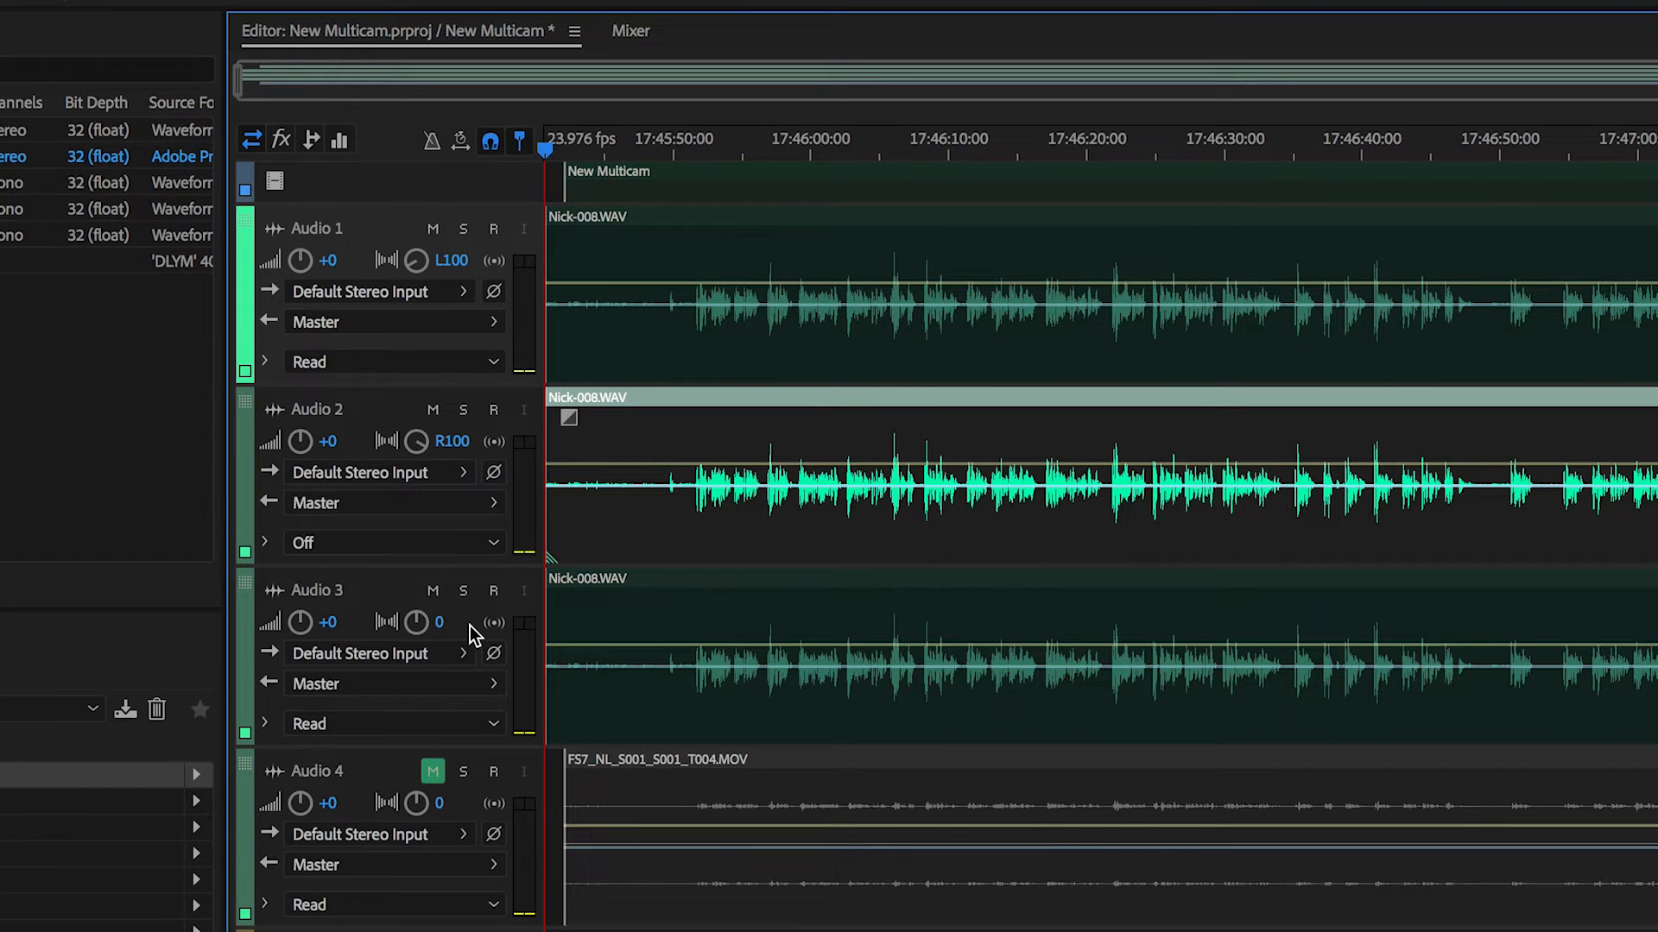
- Mute the Audio 1 and Audio 2 tracks and apply the Radio Announcer Voice effects preset to Audio 3
click(433, 228)
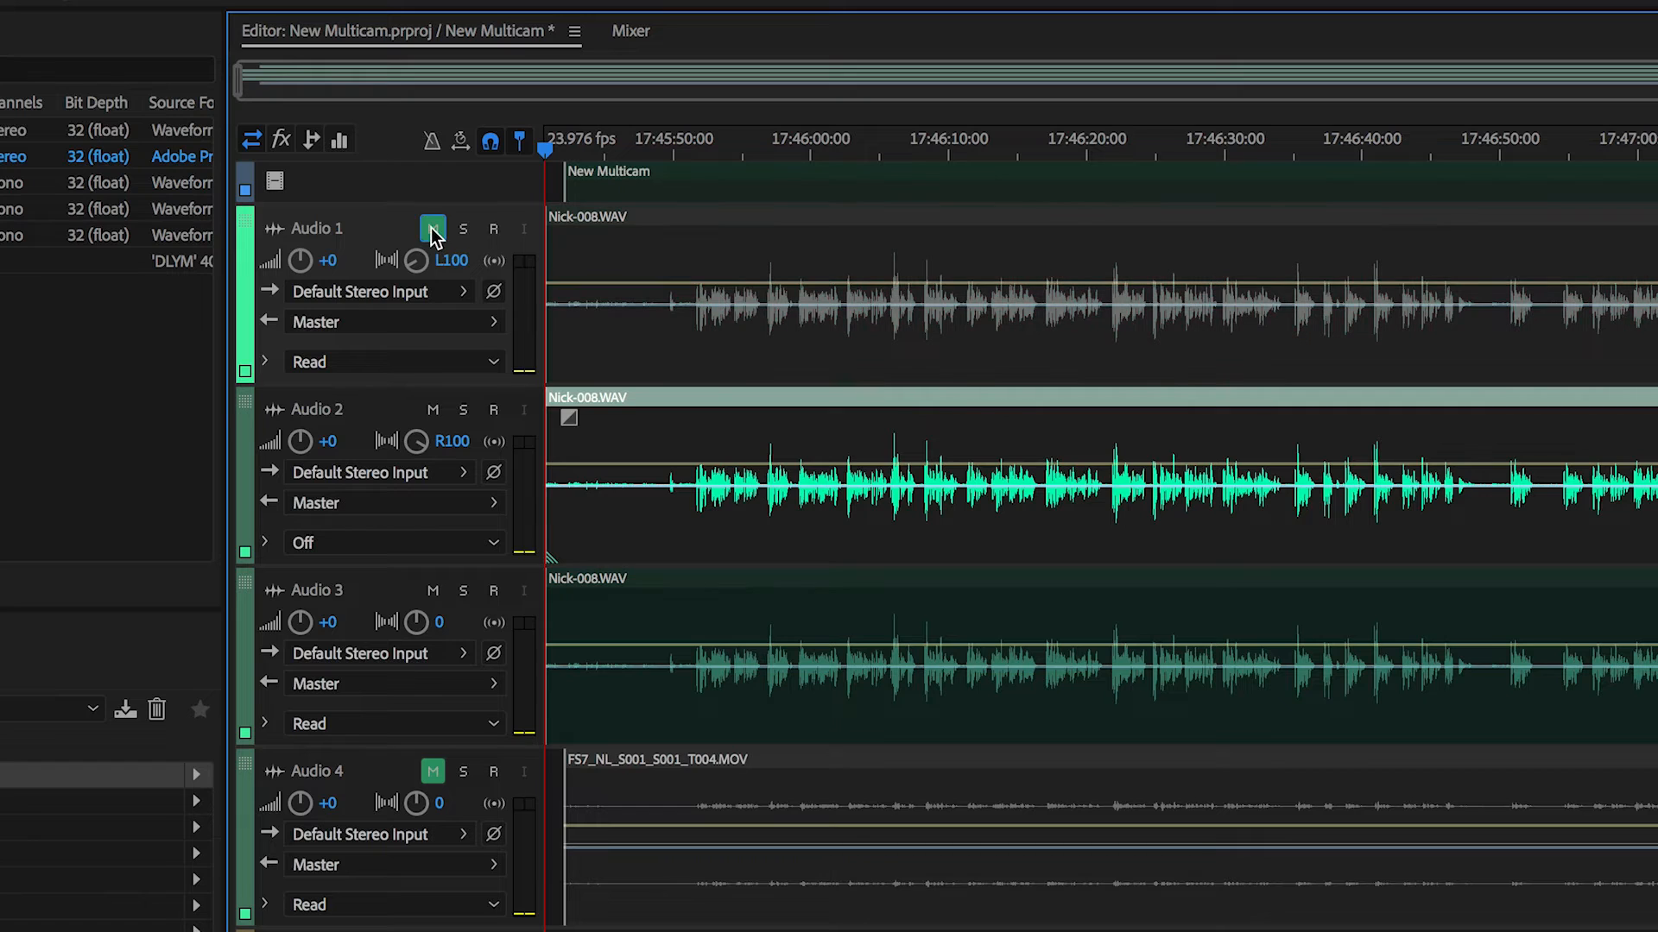
click(432, 410)
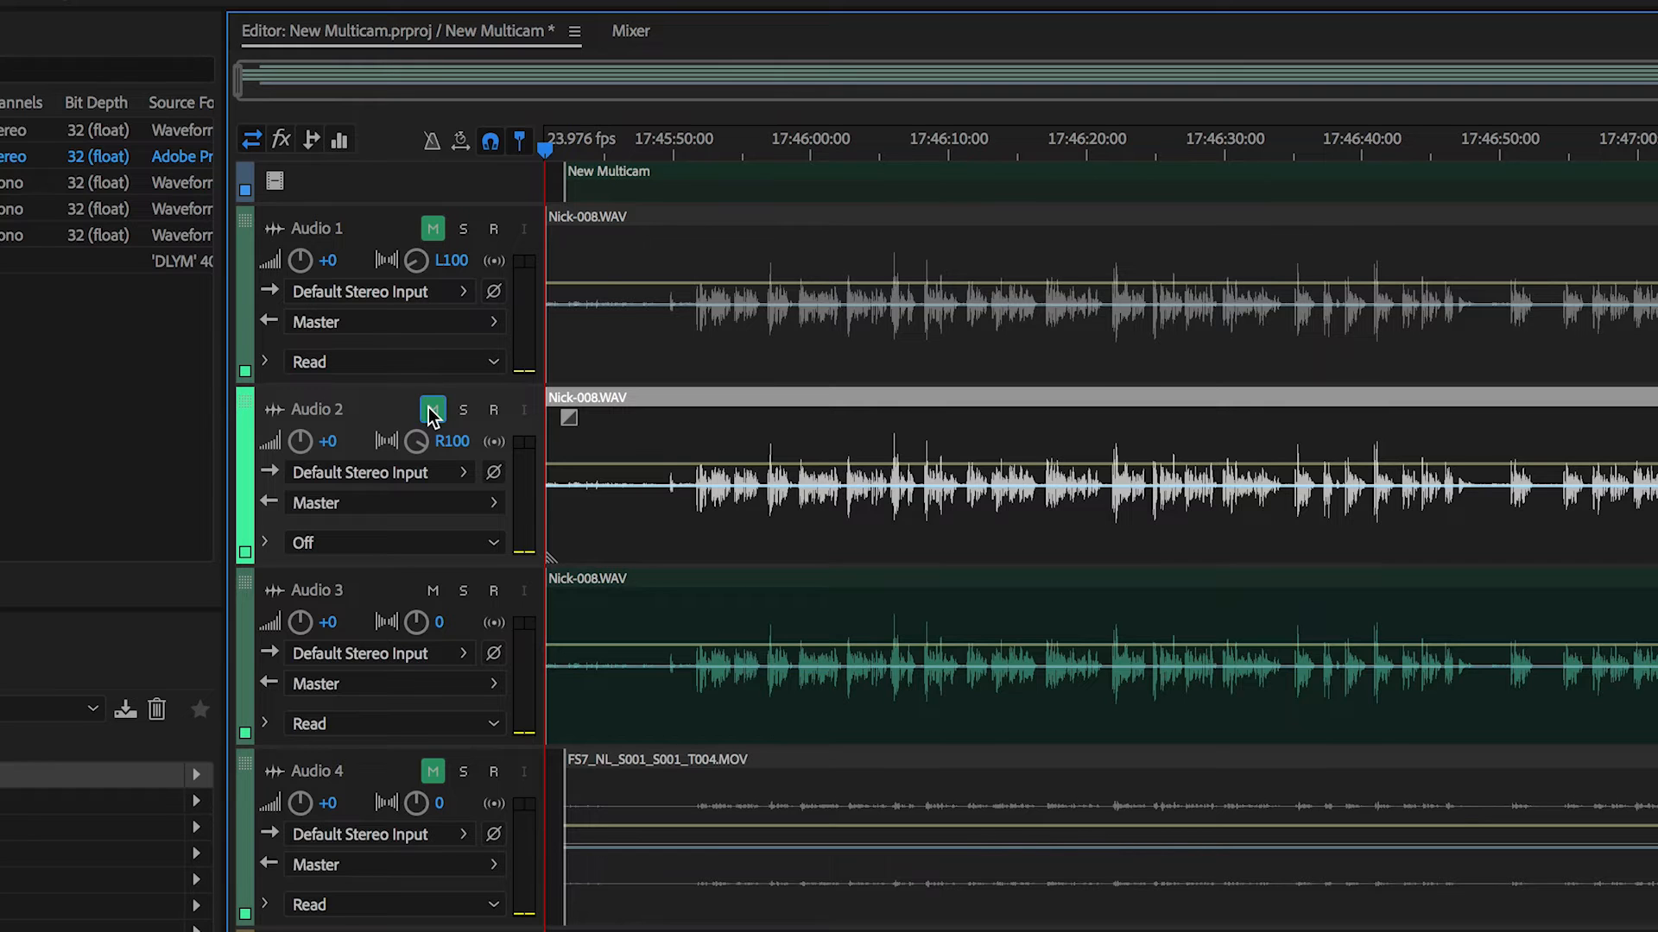
click(246, 594)
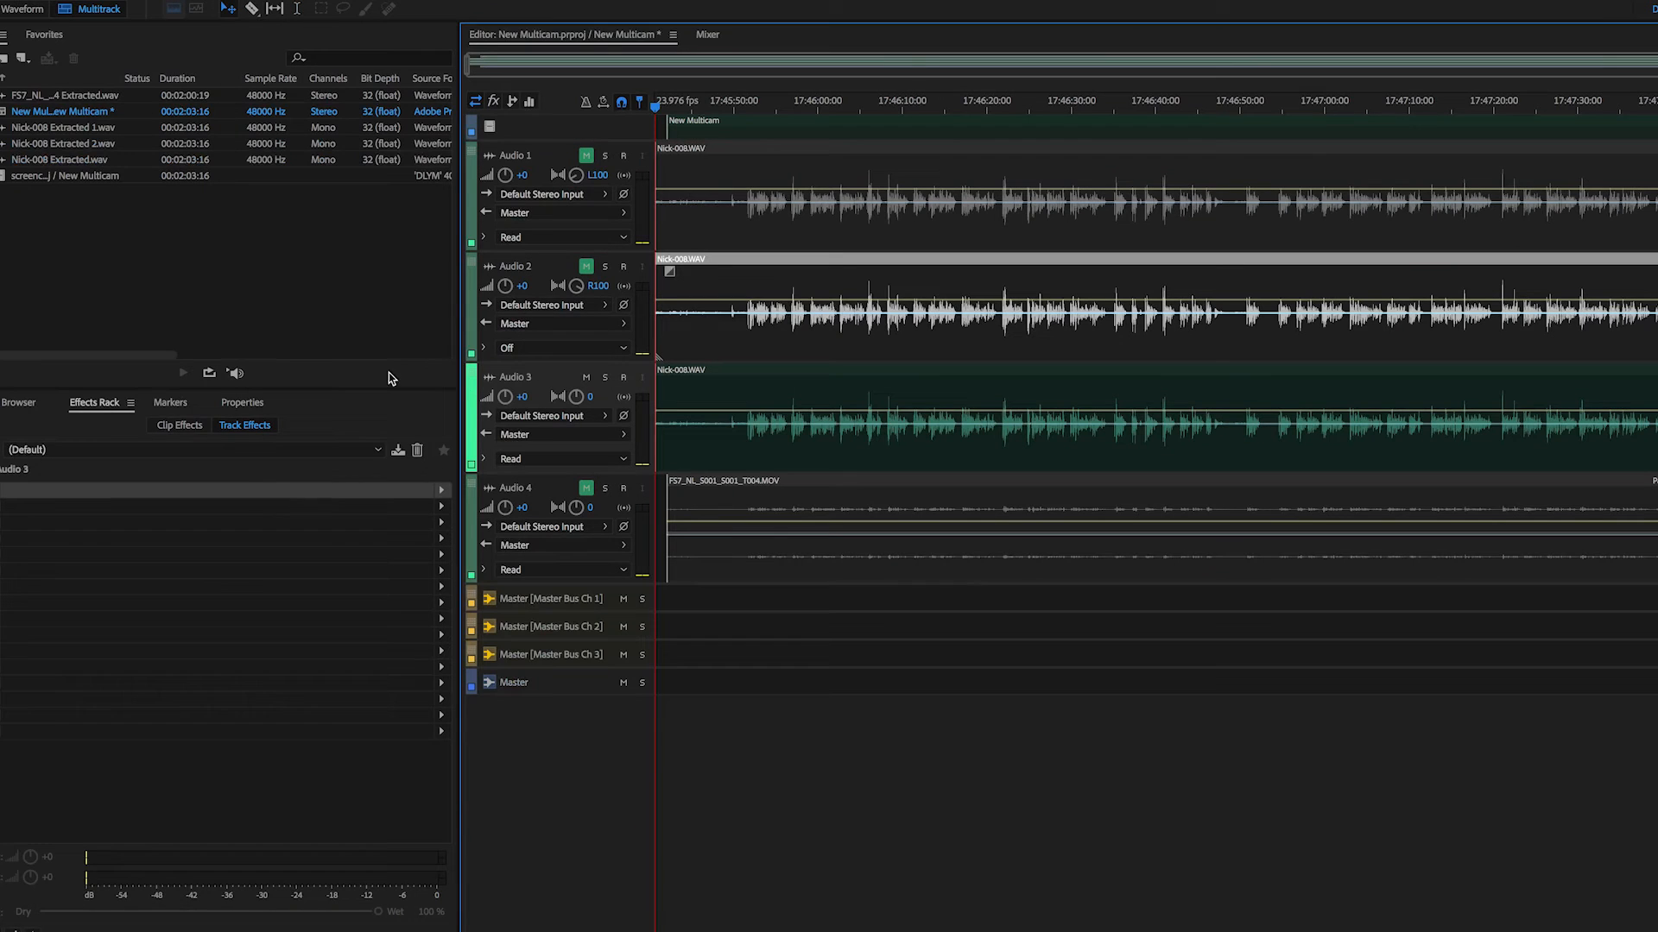
click(164, 444)
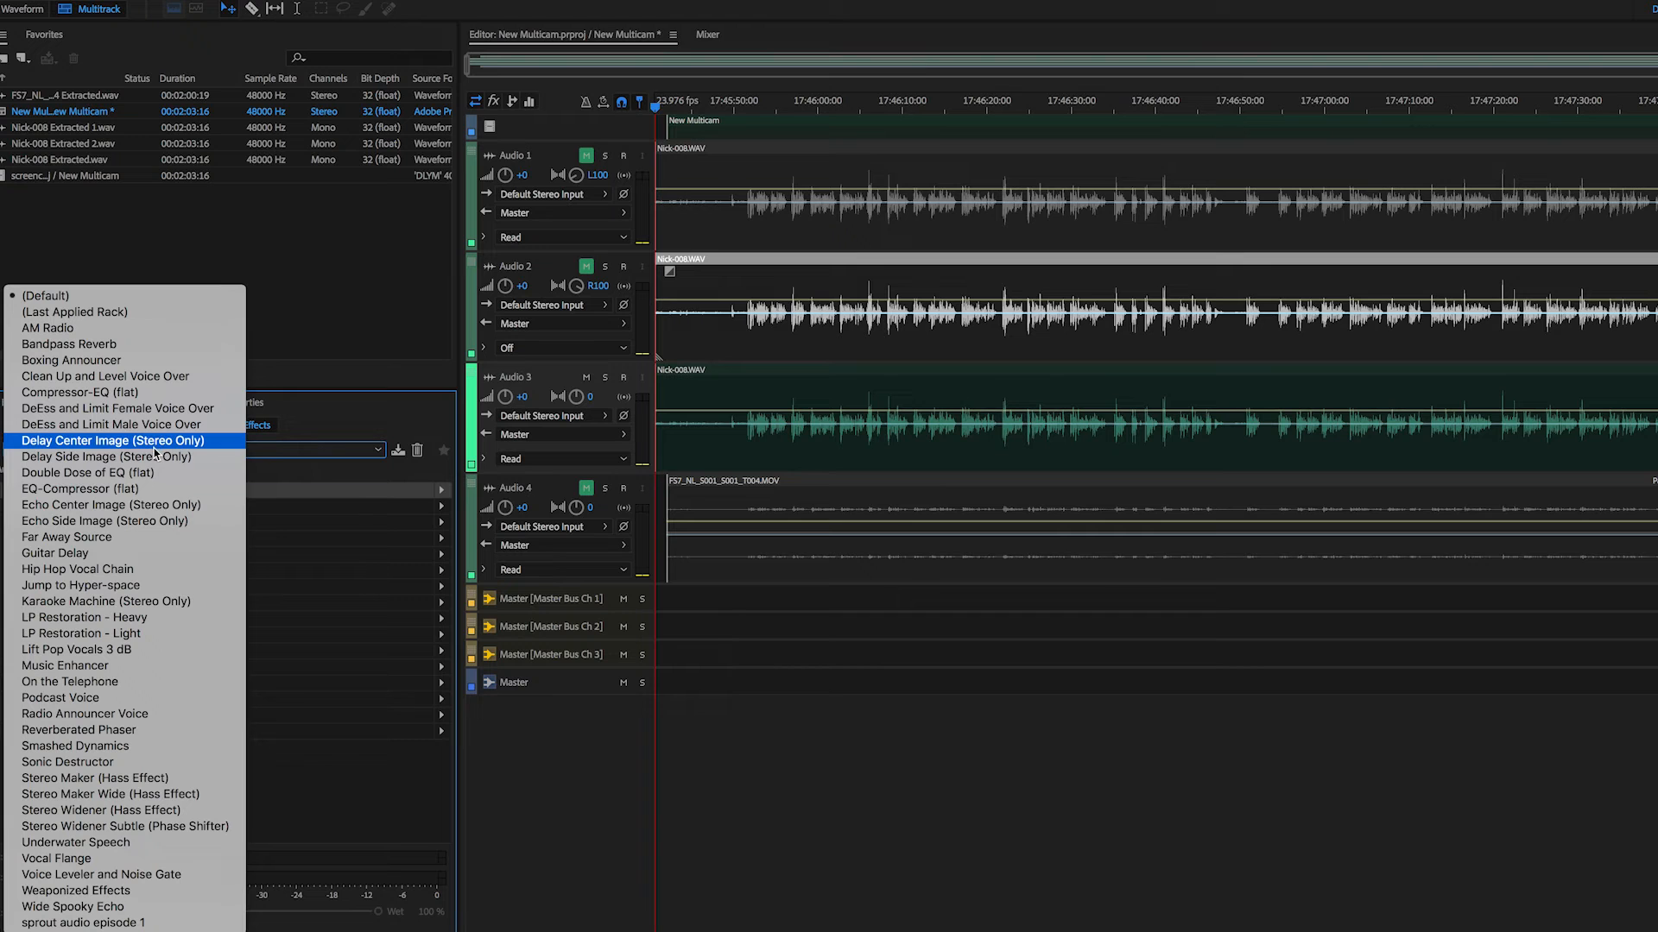
click(125, 713)
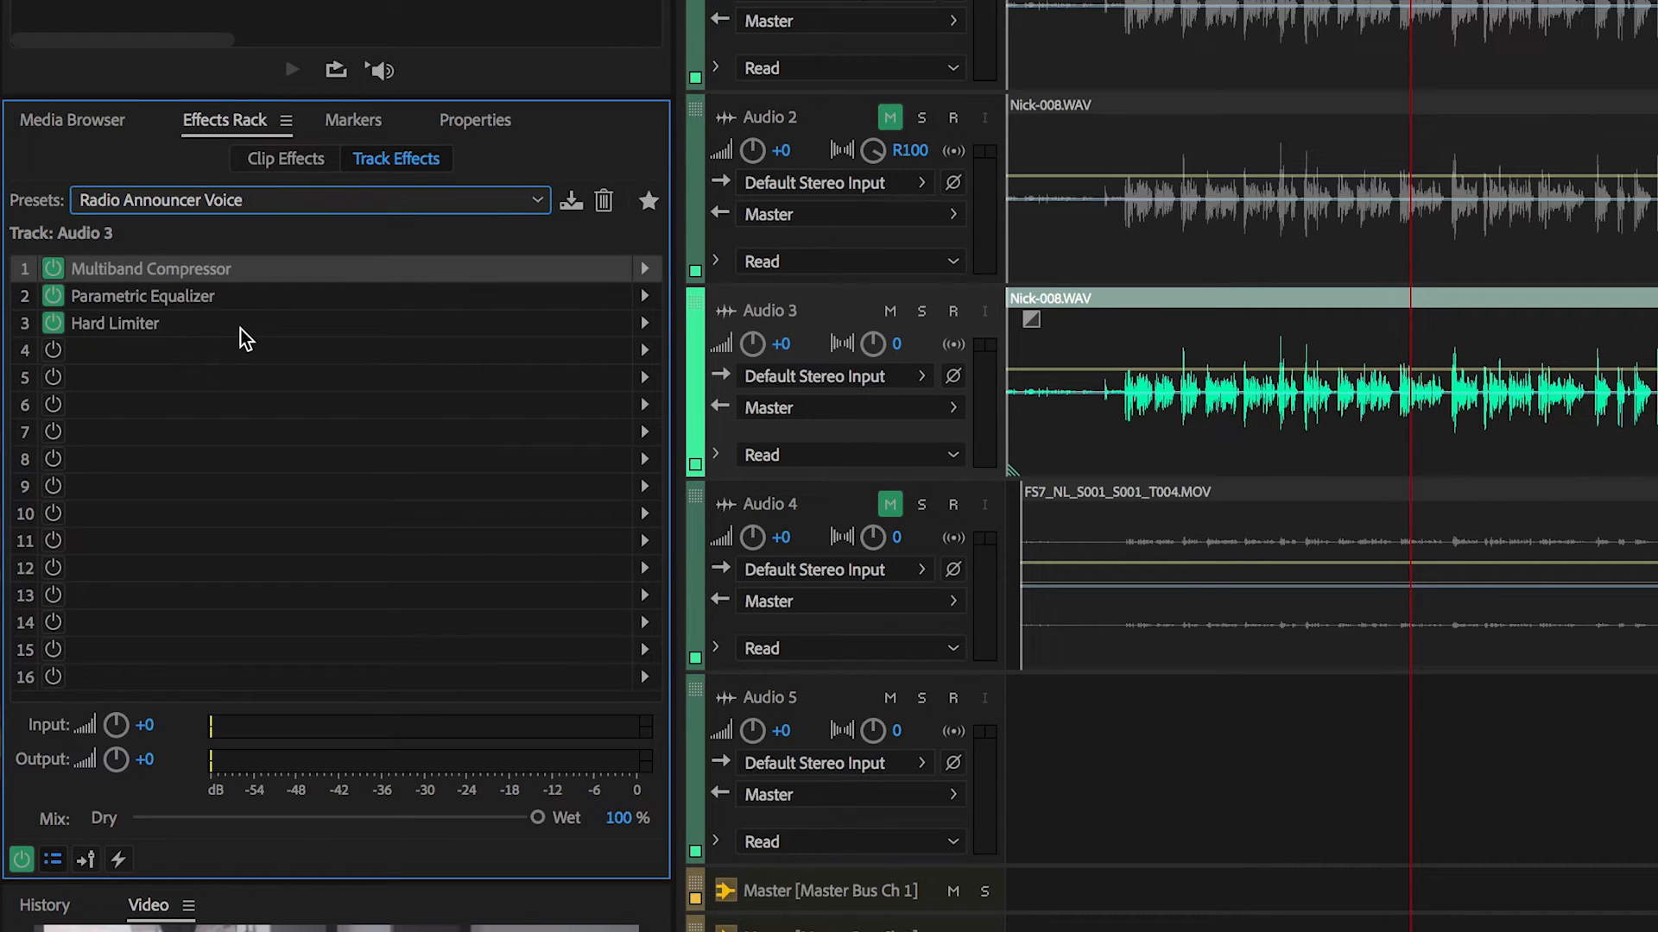
- In Audio 3's Parametric Equalizer, raise the low band gain to 3.5 dB and enable band 3 at about 785 Hz with 1 dB gain
key(space)
double_click(183, 297)
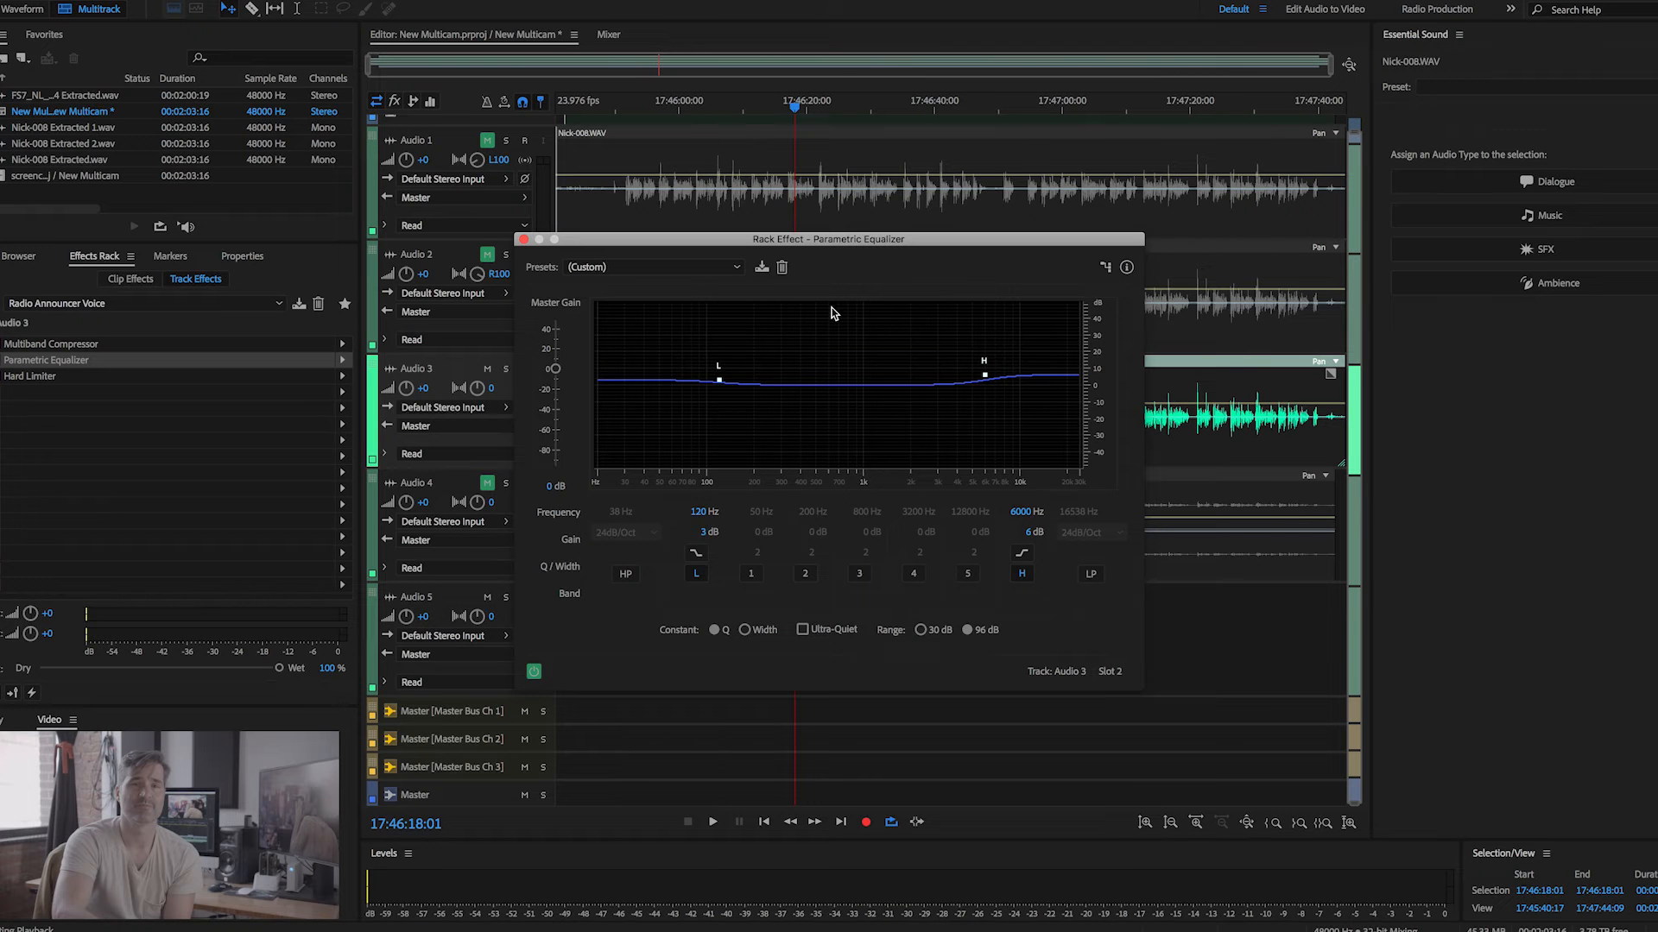
key(space)
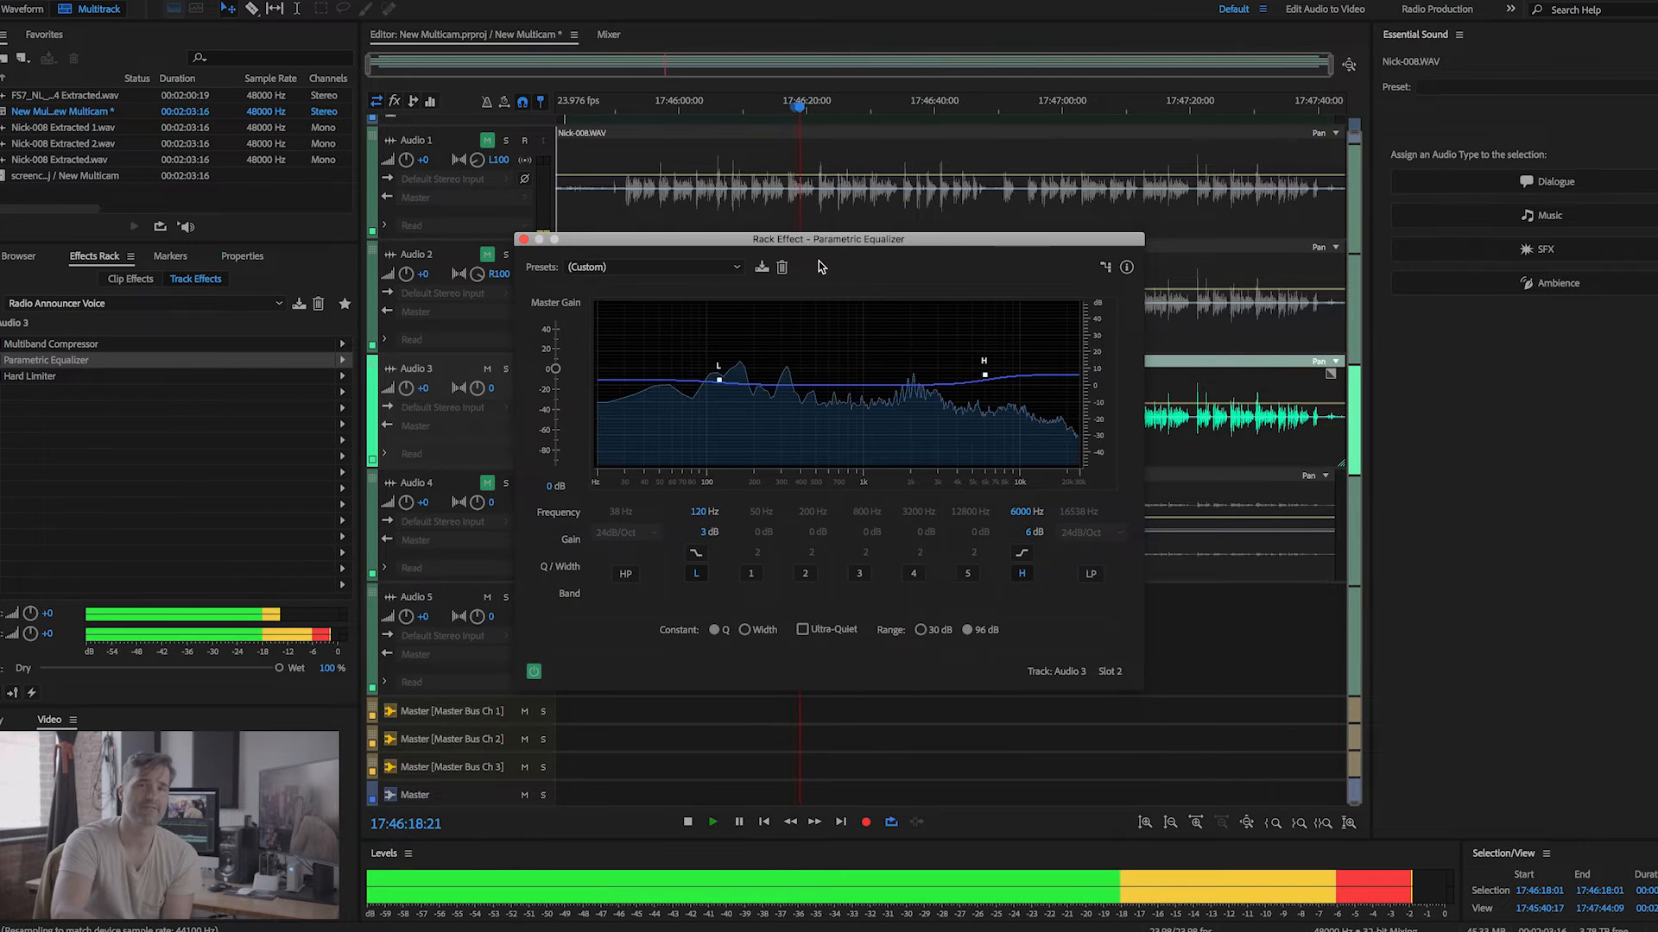
key(space)
drag(719, 380, 718, 377)
click(854, 577)
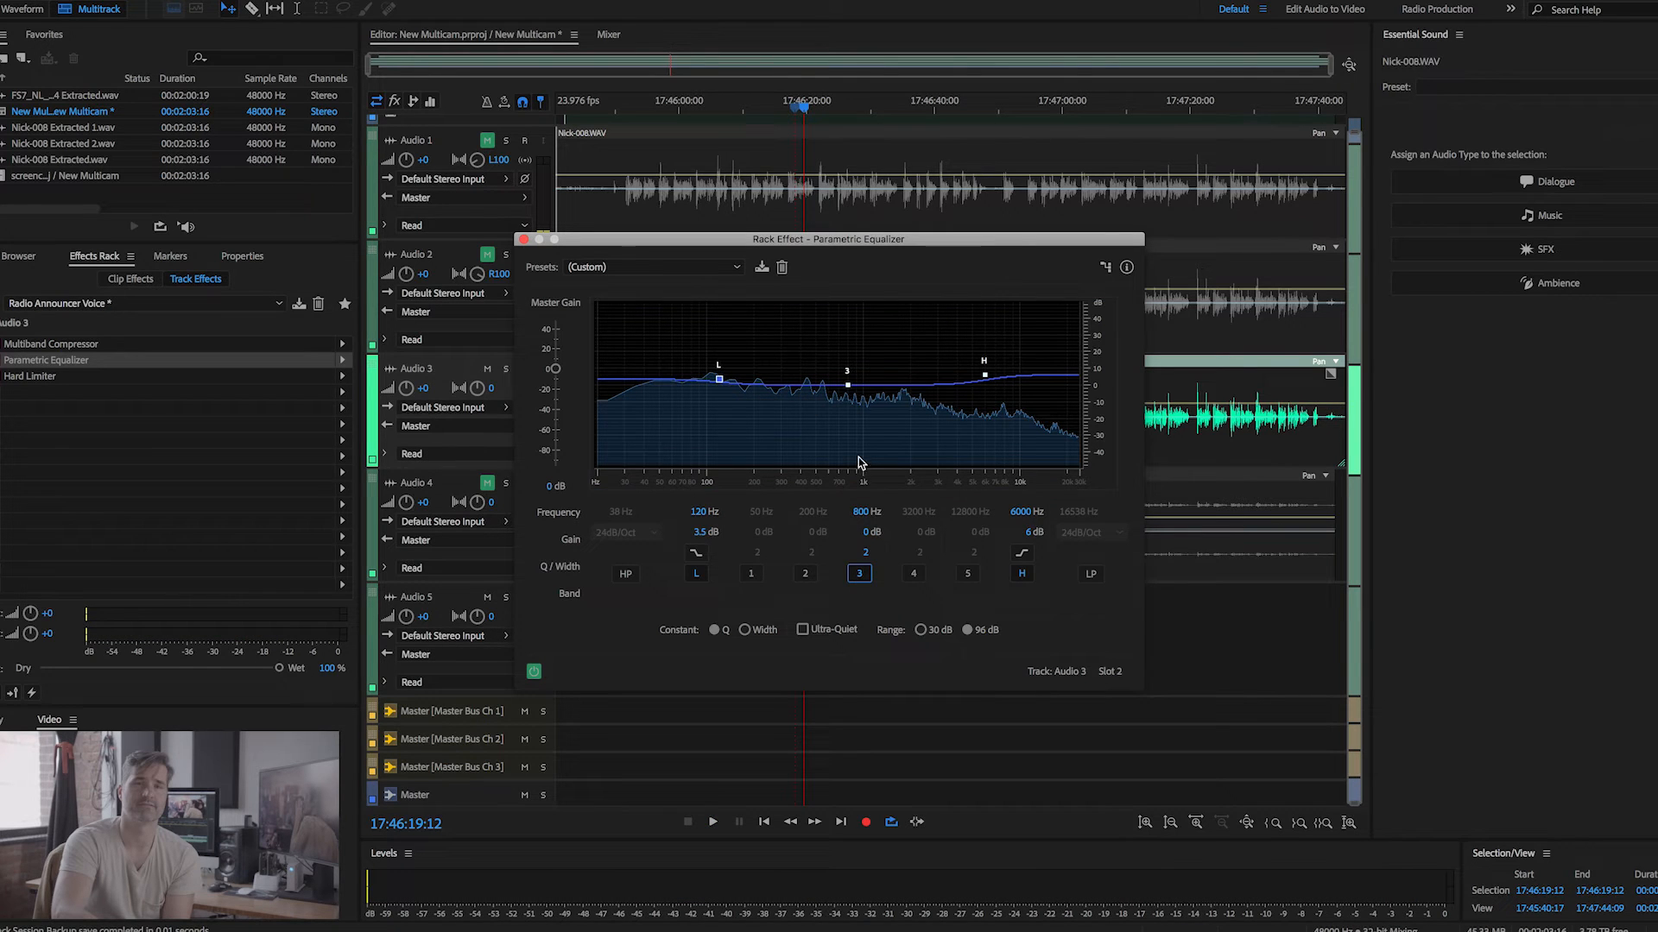
drag(848, 385, 847, 383)
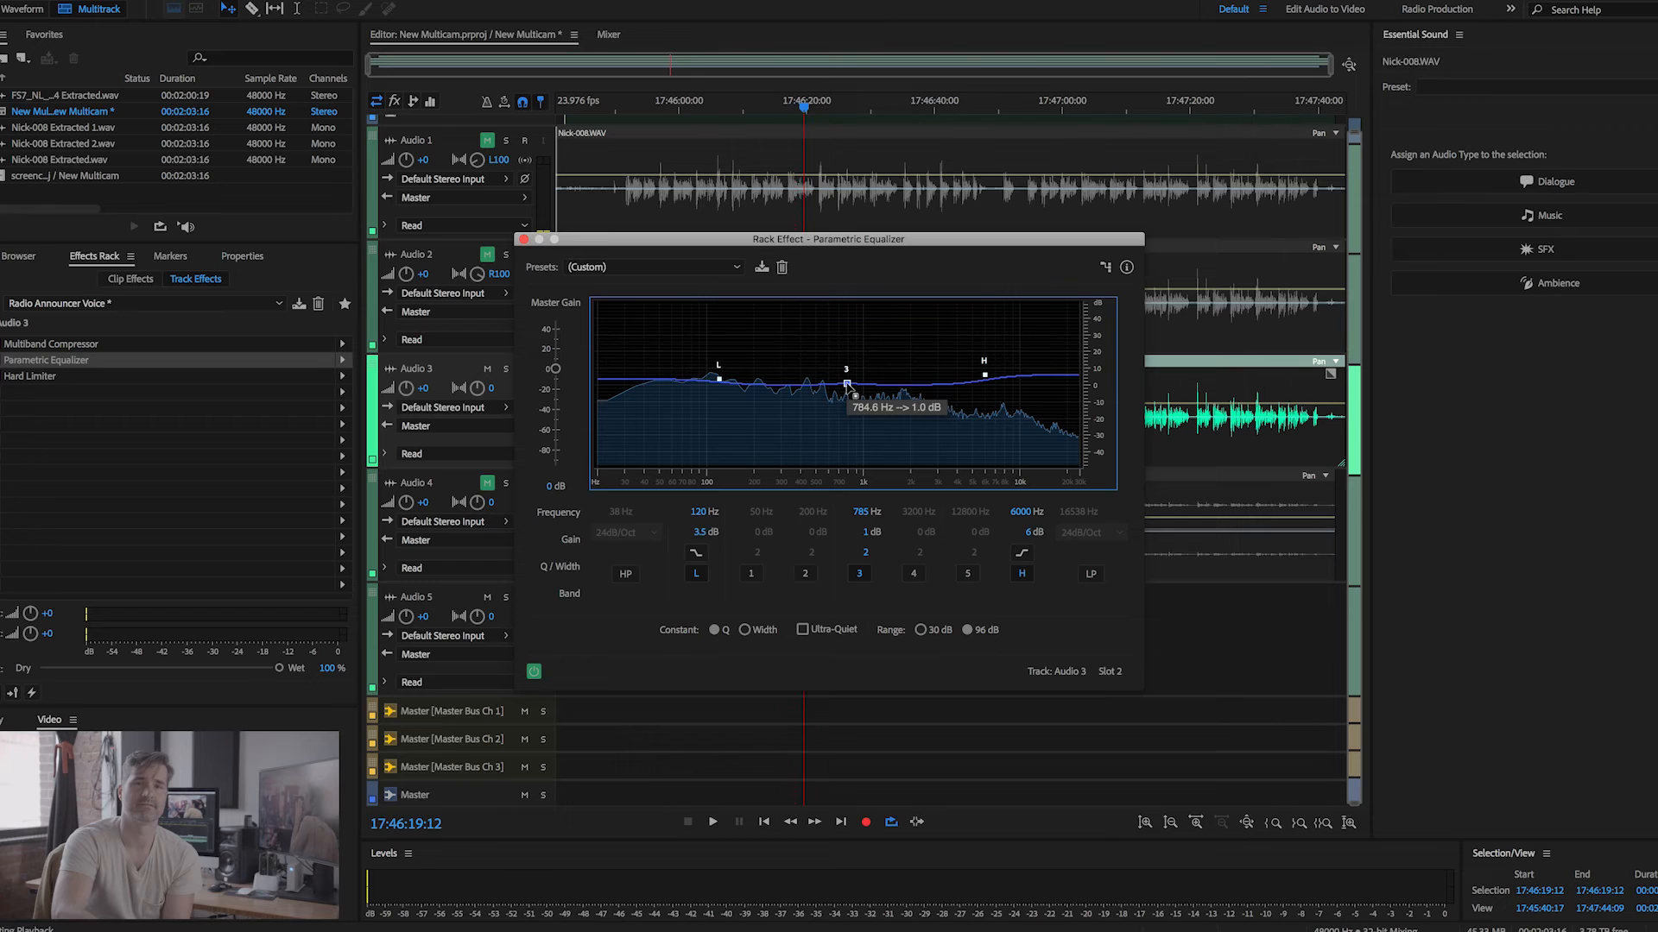
- Lower the equalizer's master gain to about -5.8 dB while auditioning the voice, and close the effect
key(space)
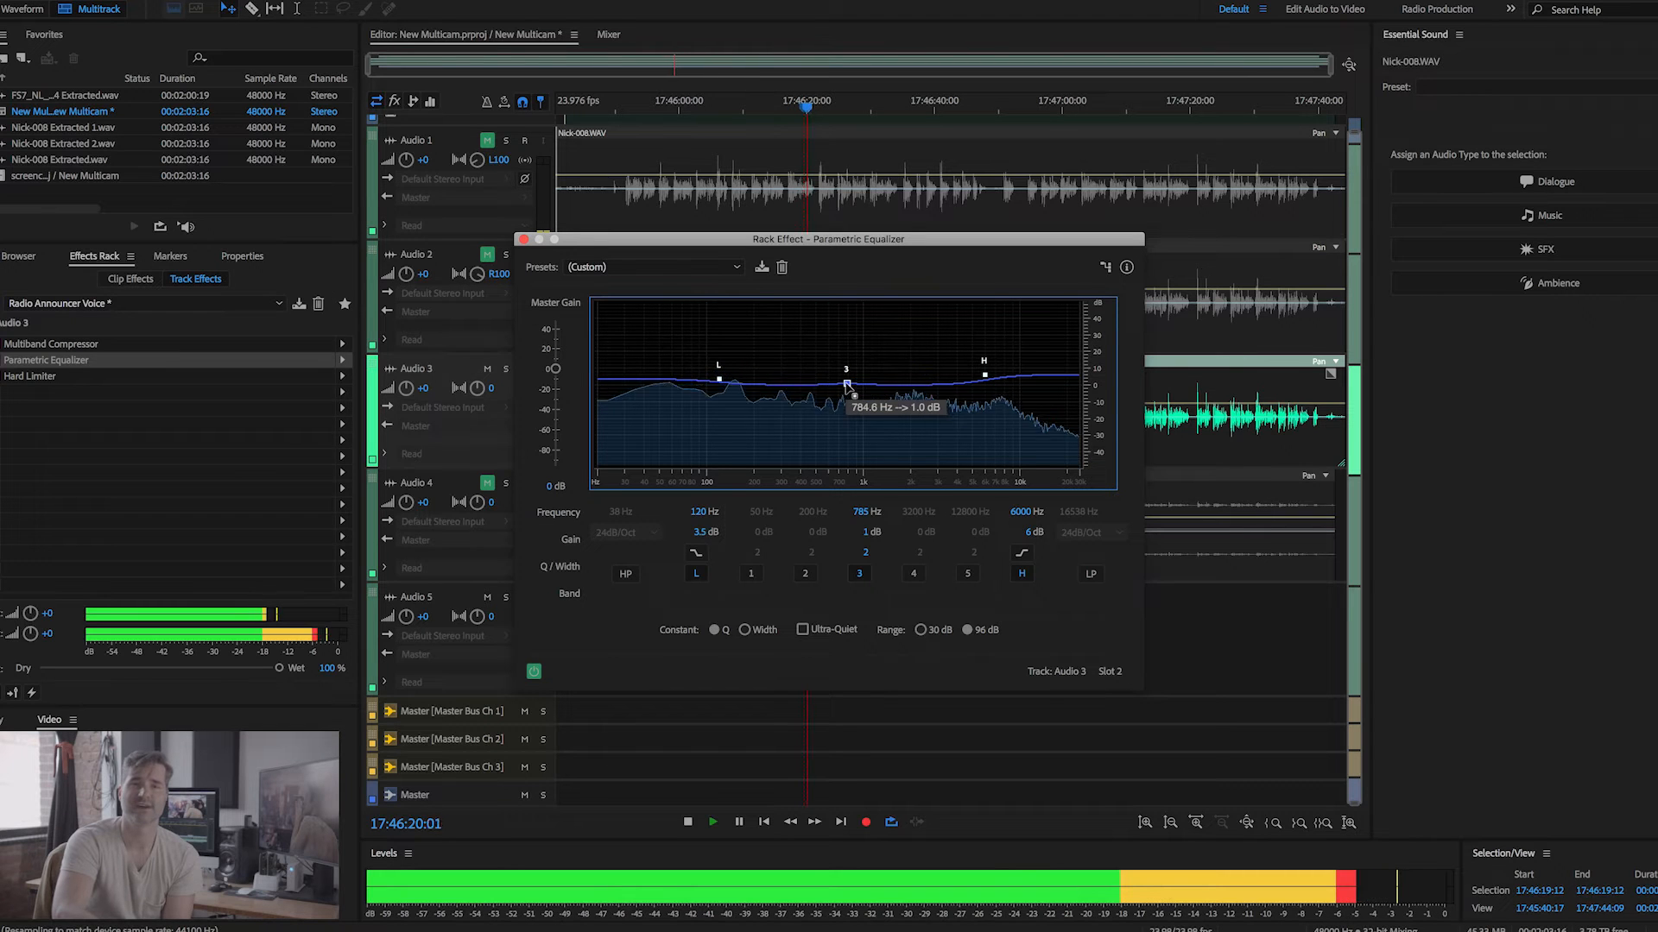
key(space)
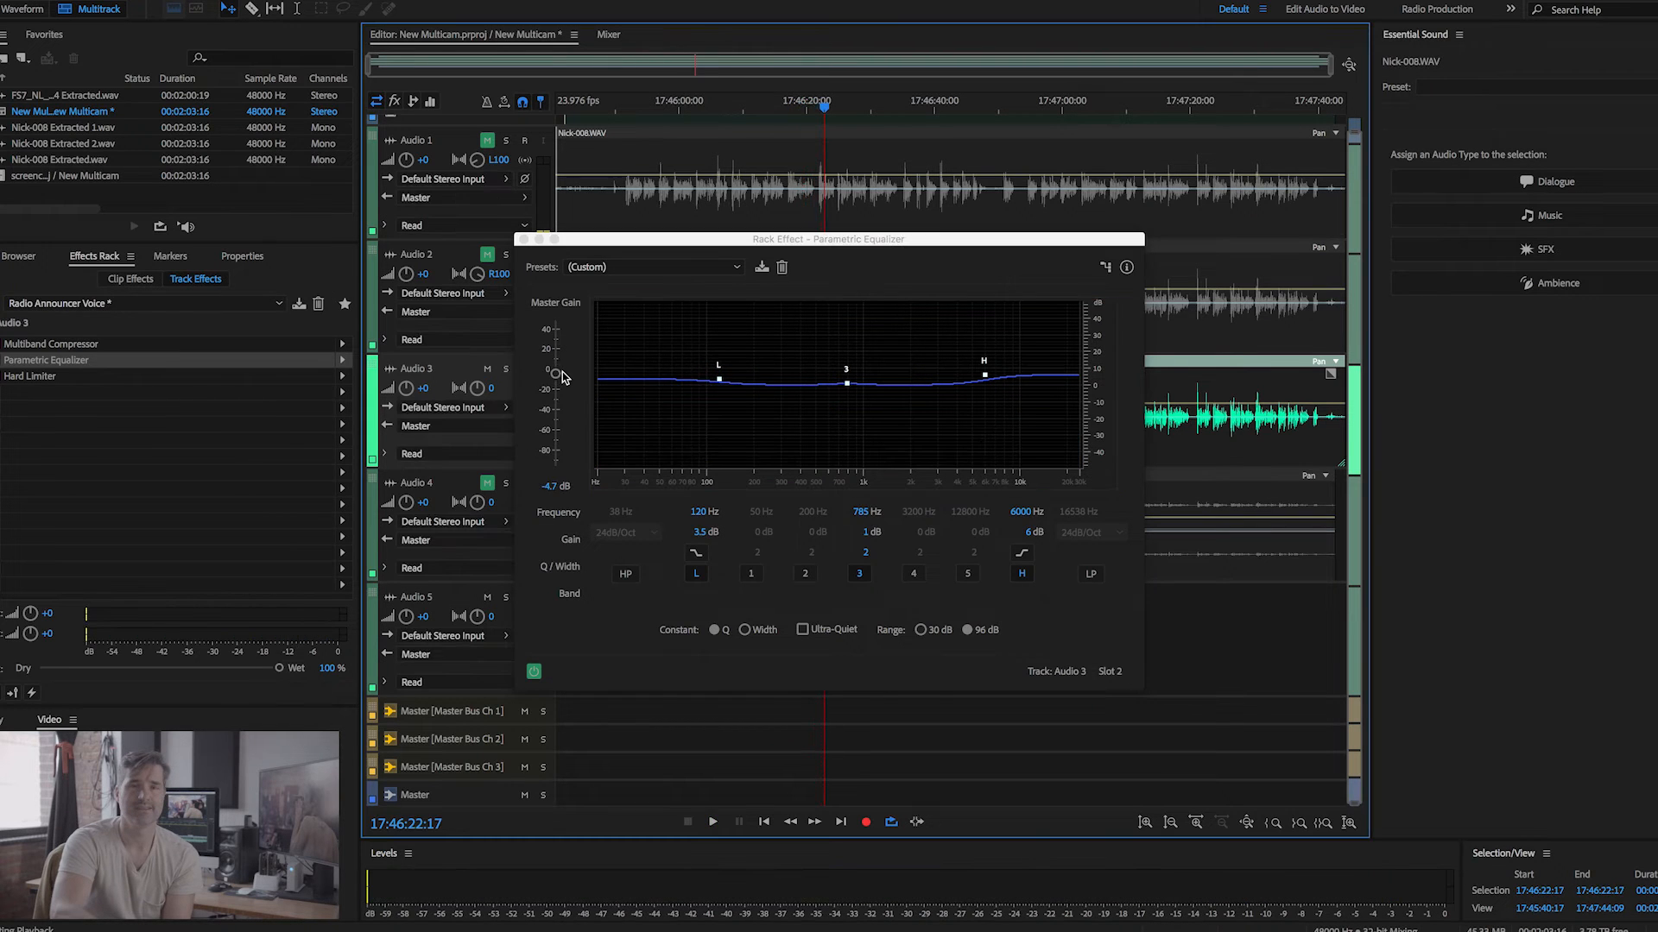
key(space)
drag(555, 374, 555, 376)
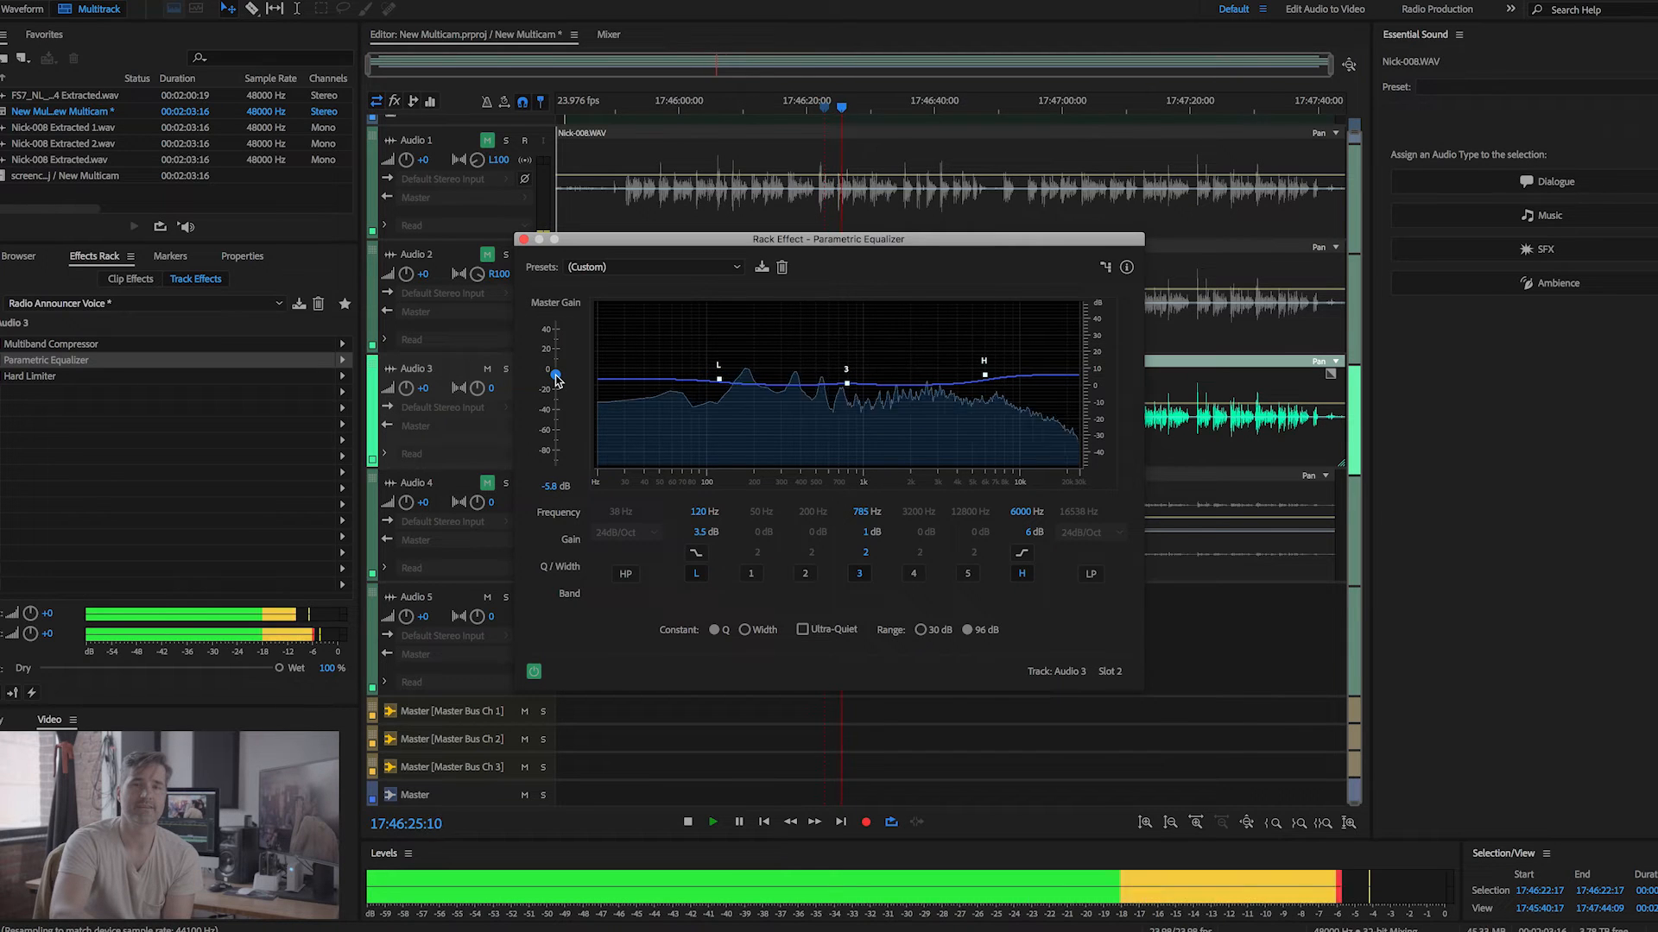
key(space)
click(523, 239)
- Set the Hard Limiter's maximum amplitude to -5 dB on Audio 3
double_click(34, 376)
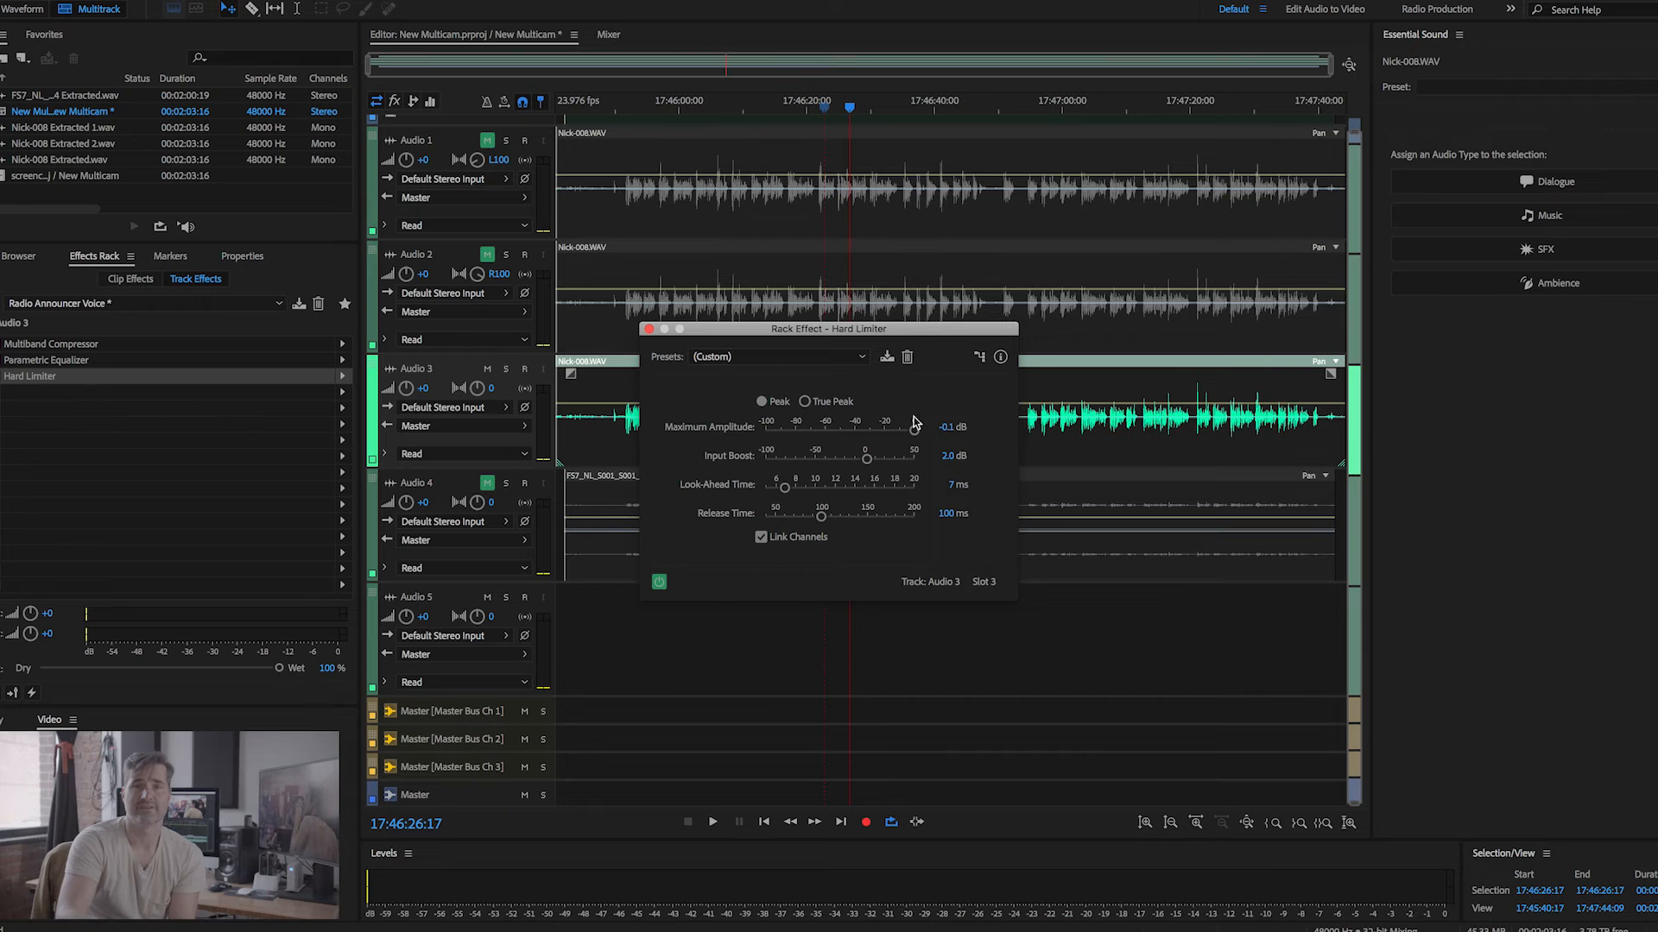
click(939, 426)
text(-5)
key(Return)
click(648, 329)
- Open the Audio 2 clip in the Waveform editor and audition the pause in speech near 17:46:53
click(803, 347)
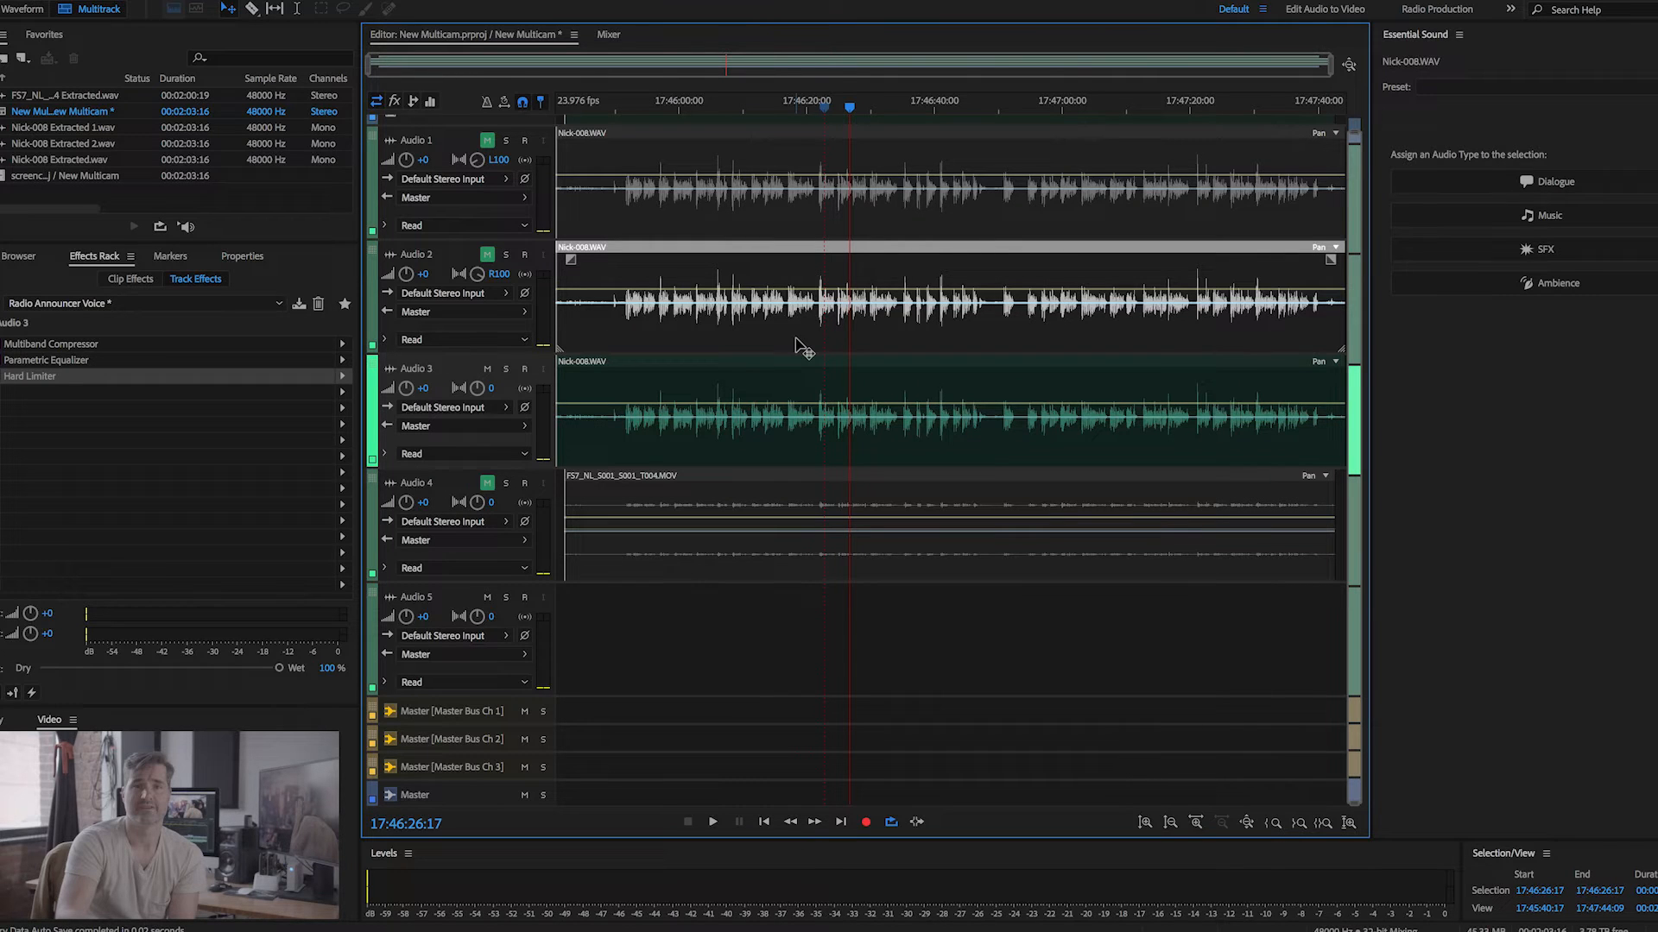
double_click(701, 360)
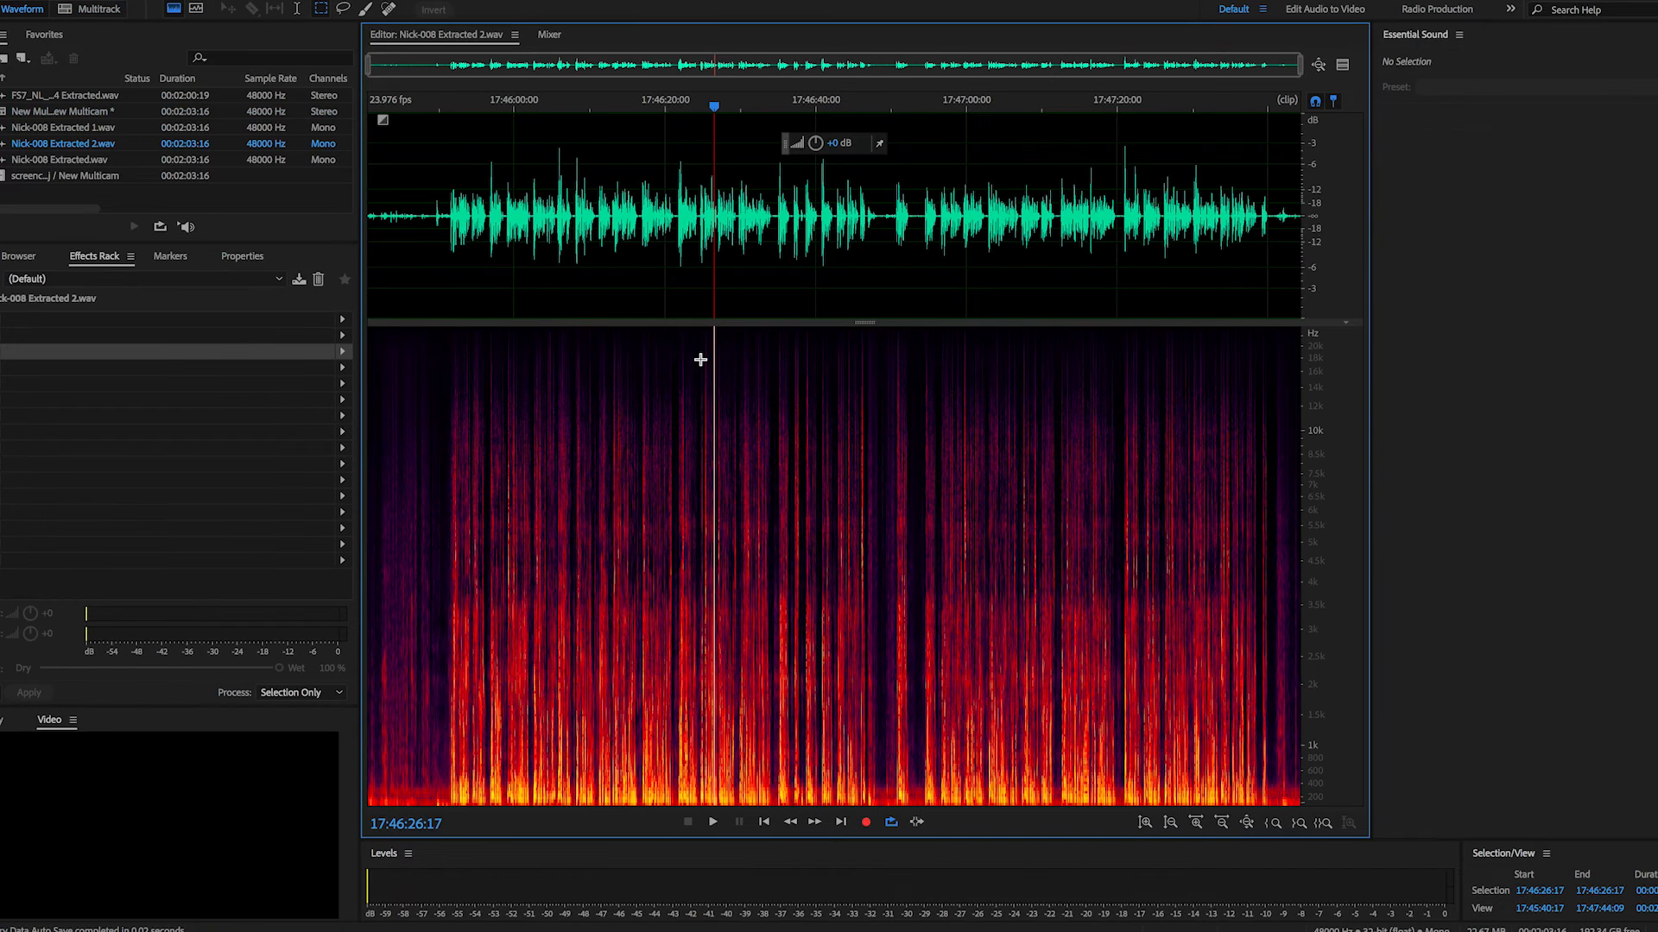
drag(859, 111, 912, 114)
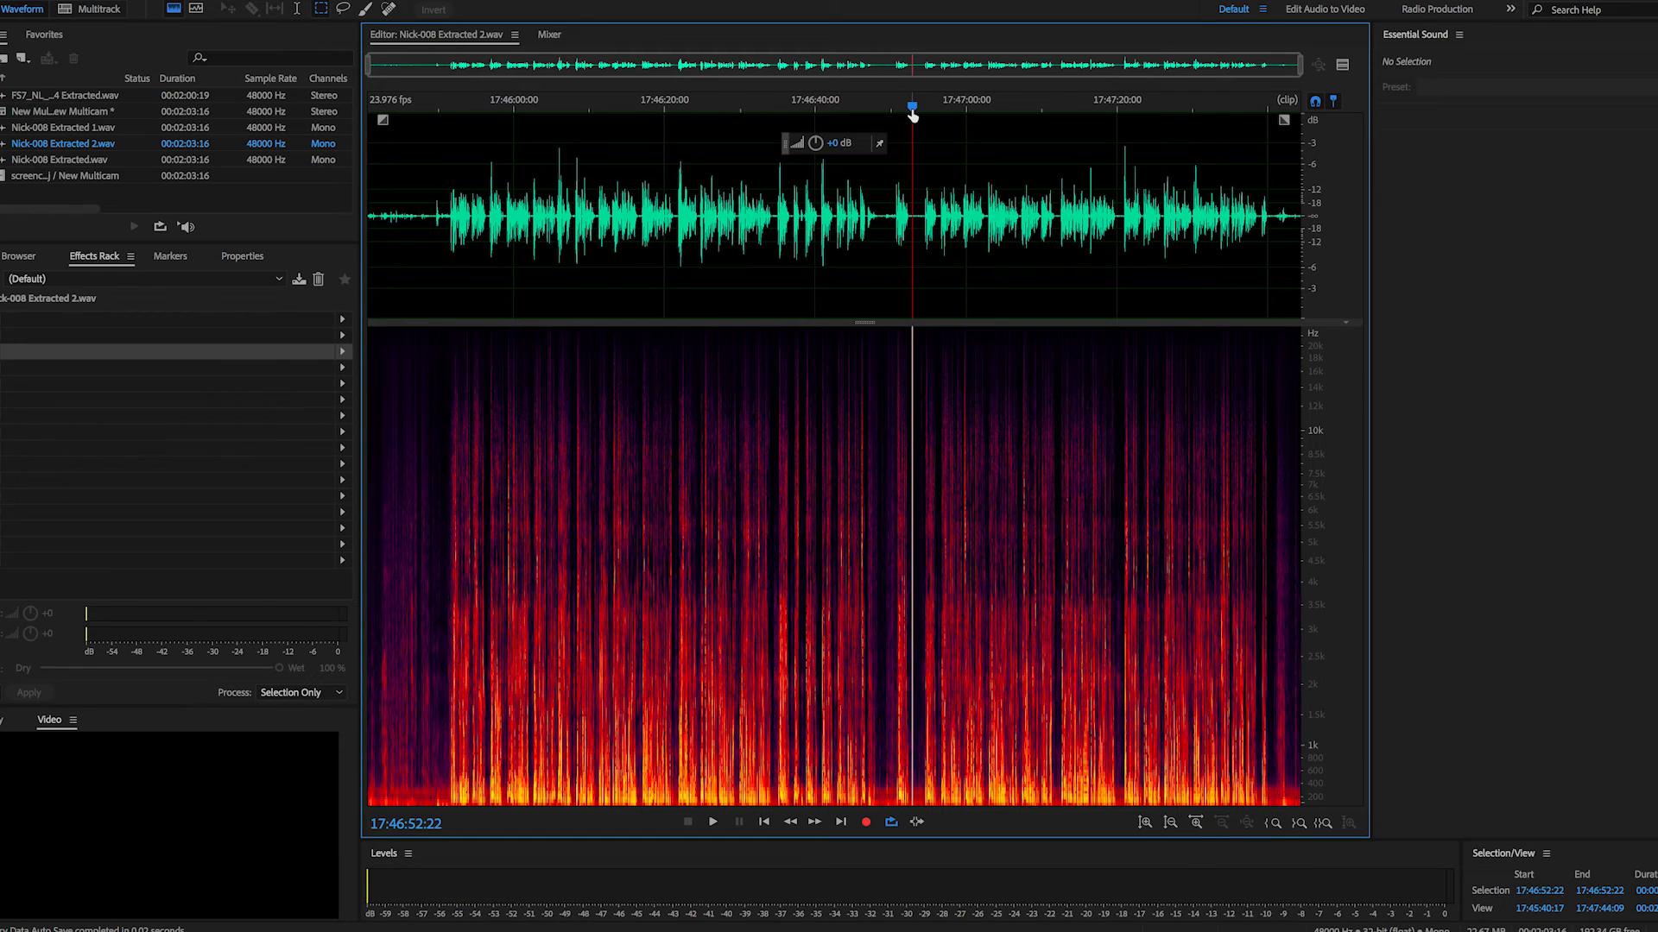
scroll(913, 115, down, 1)
scroll(913, 116, up, 4)
scroll(913, 116, up, 1)
key(space)
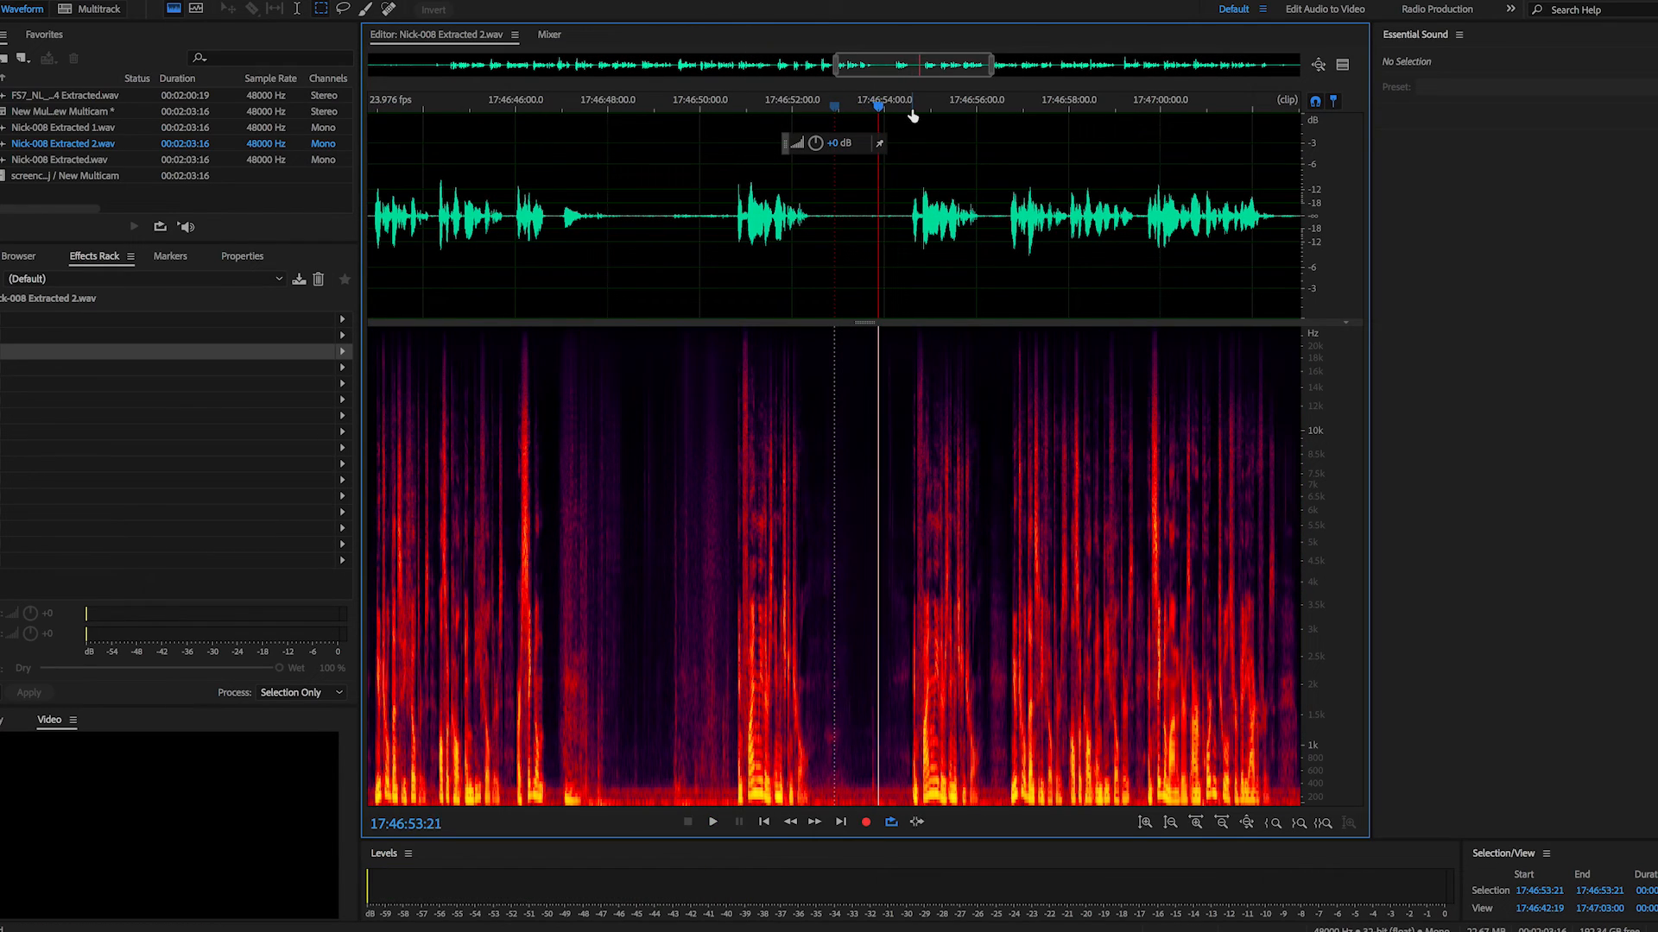
click(837, 110)
key(space)
key(space)
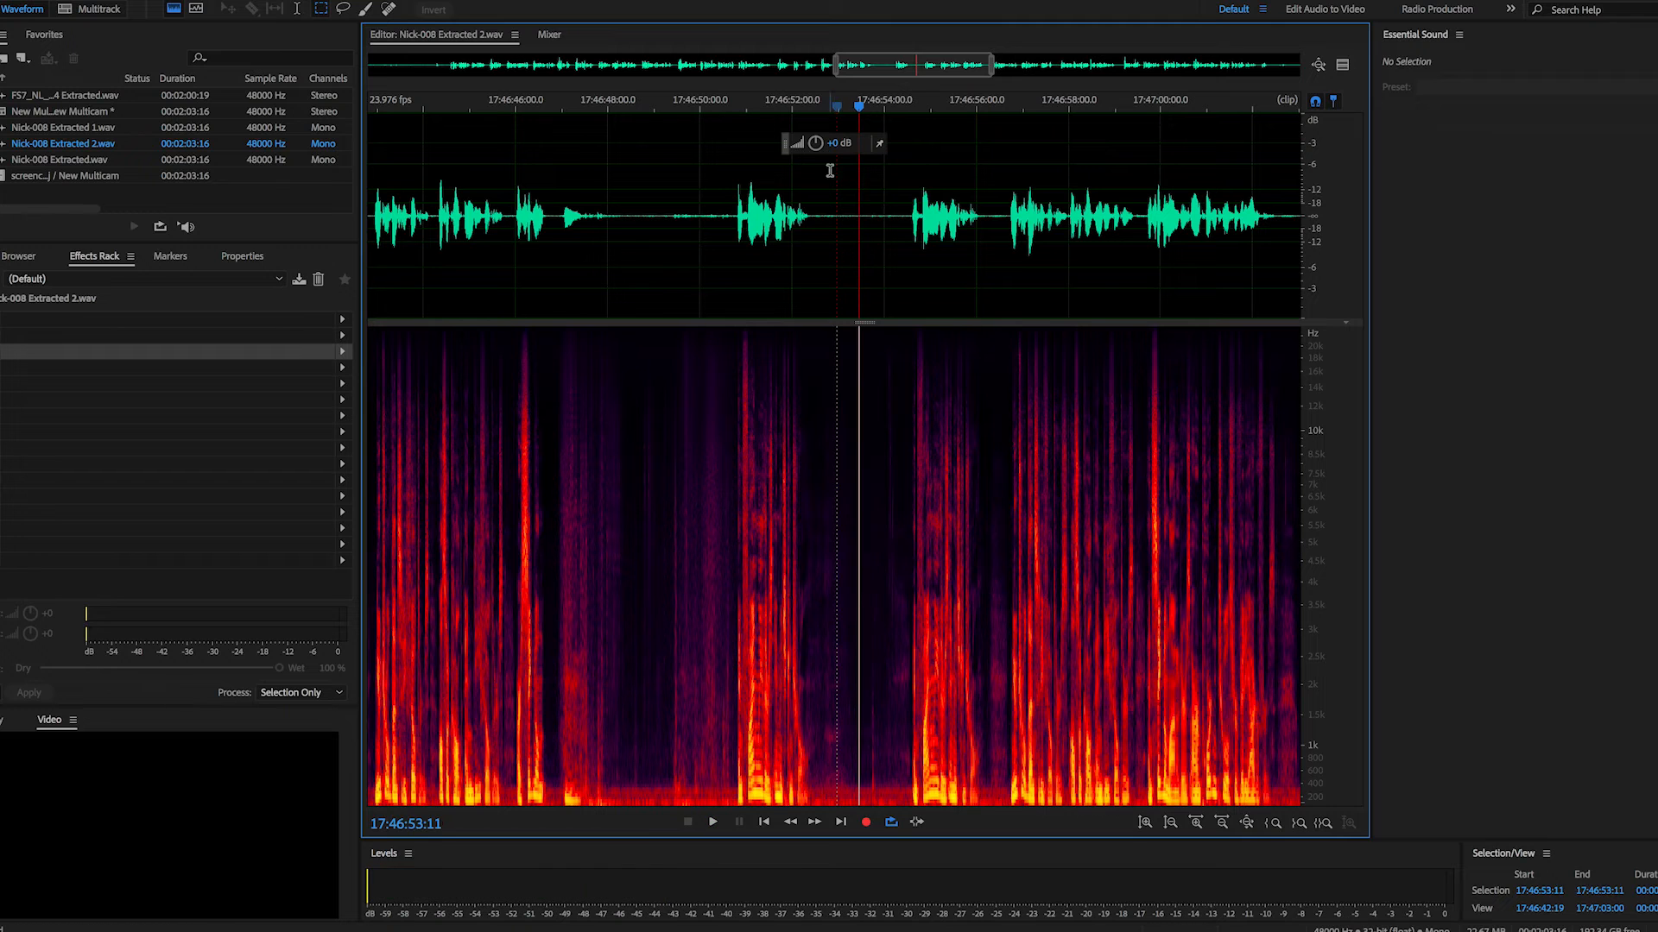
- Capture a noise print from the silent stretch between 17:46:52:23 and 17:46:53:17
drag(834, 204, 872, 207)
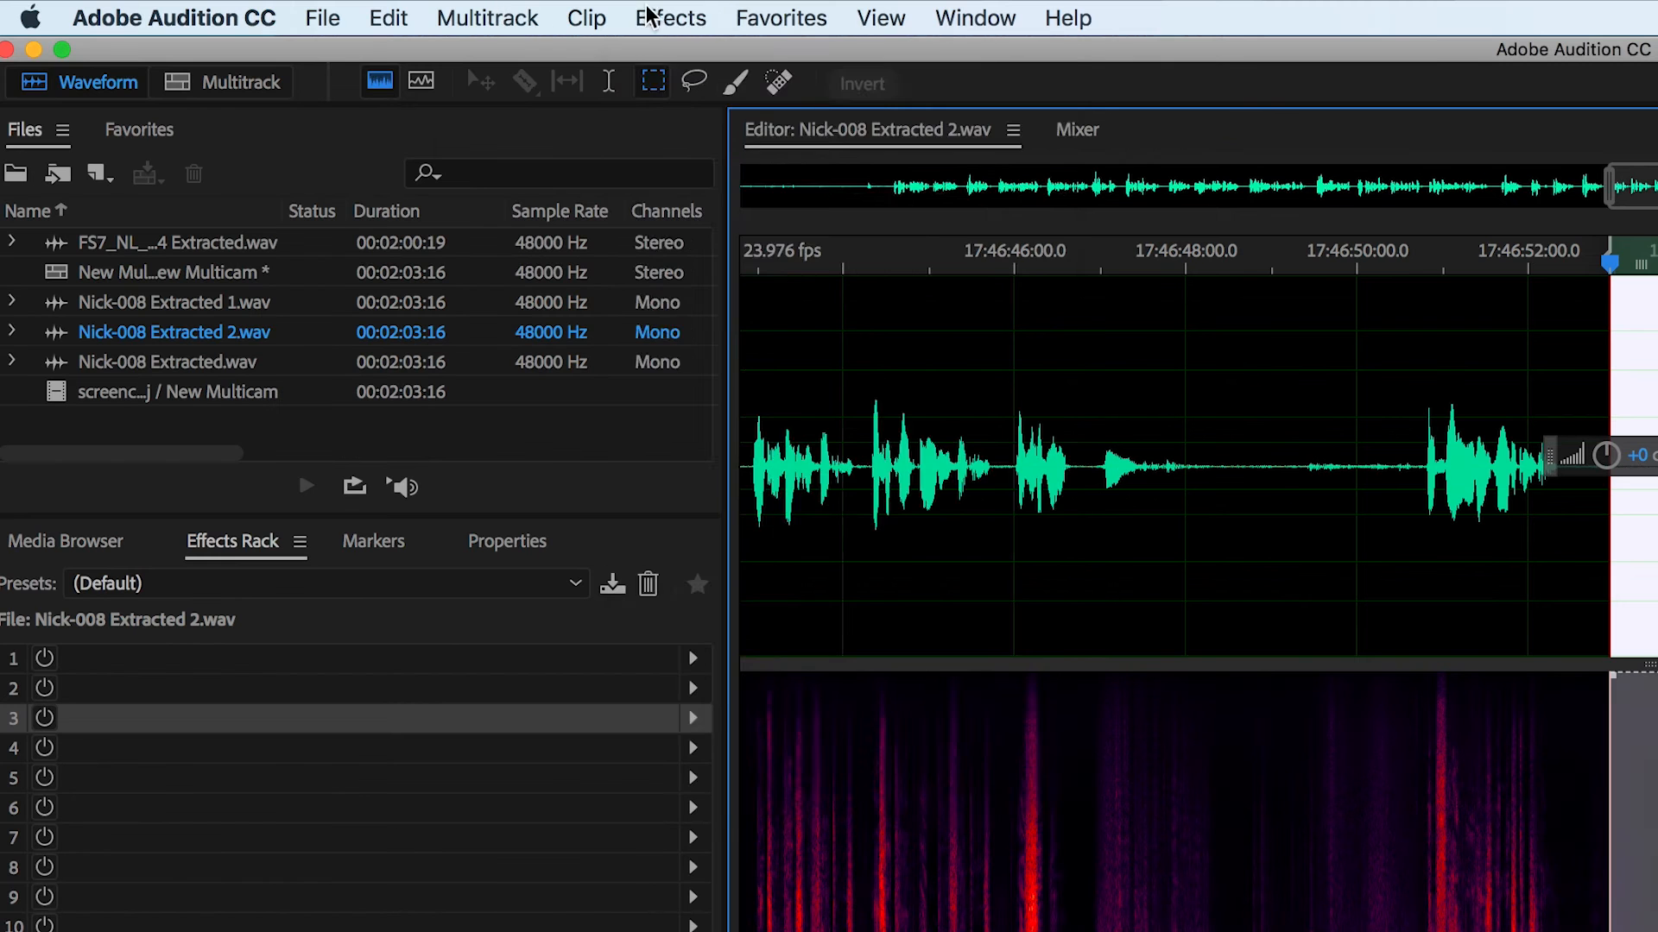
click(649, 17)
mouse_move(832, 530)
click(1113, 540)
click(1010, 513)
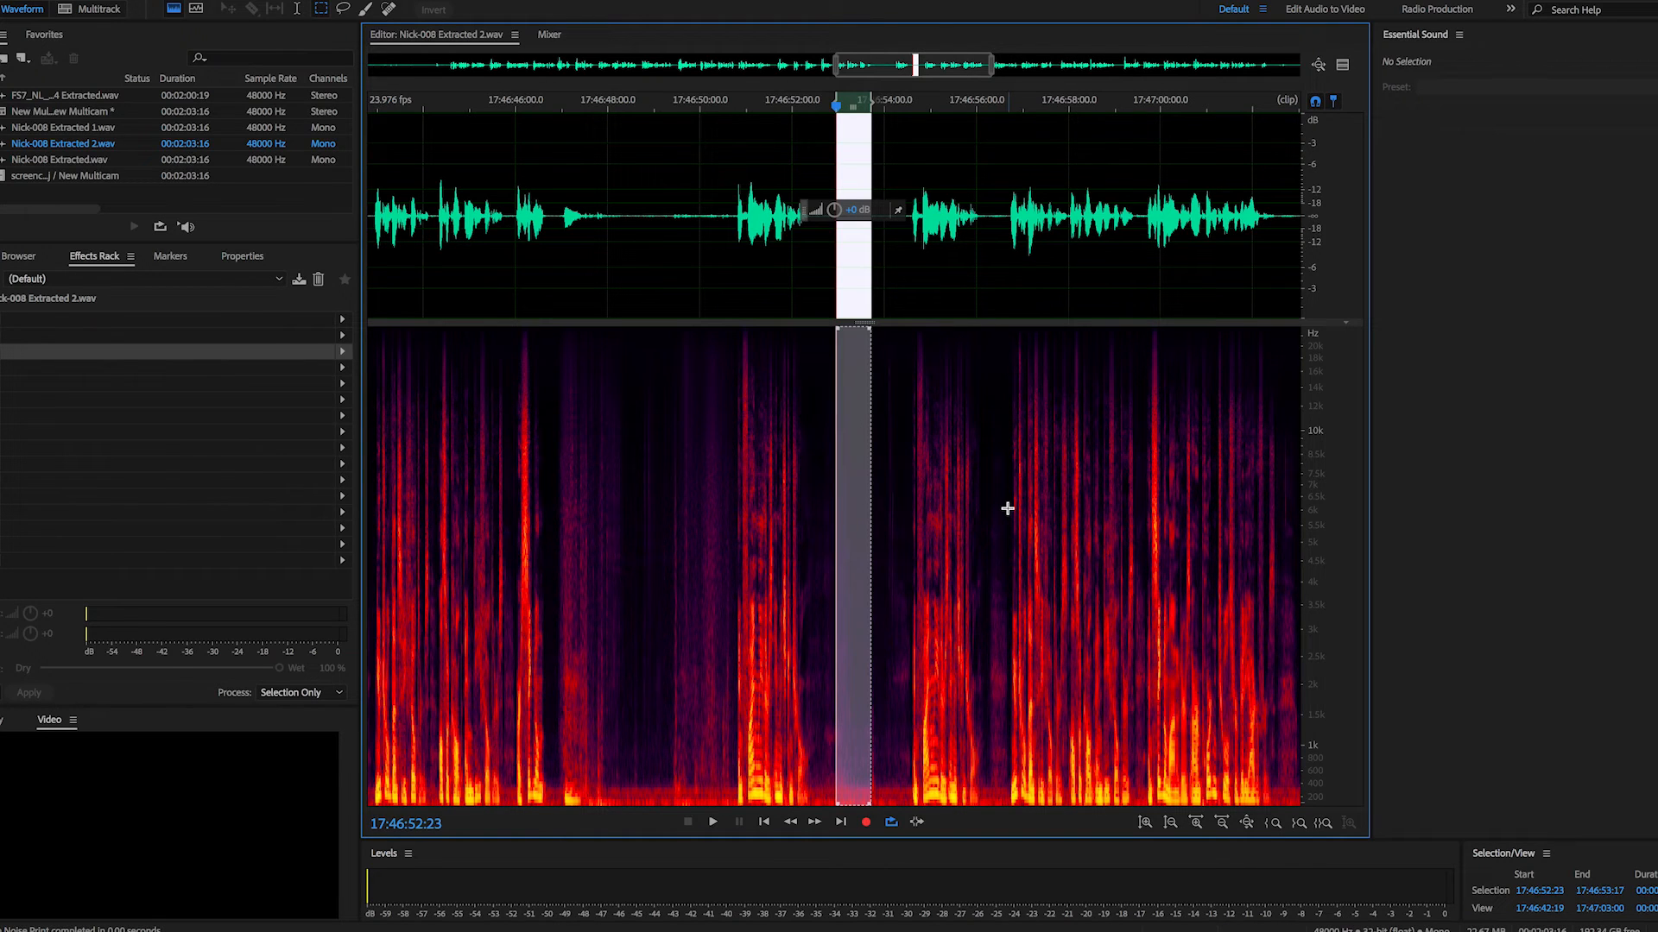
- Apply Noise Reduction to the entire Audio 2 clip with the captured noise print at about 60%, auditioning the result before applying
key(ctrl+a)
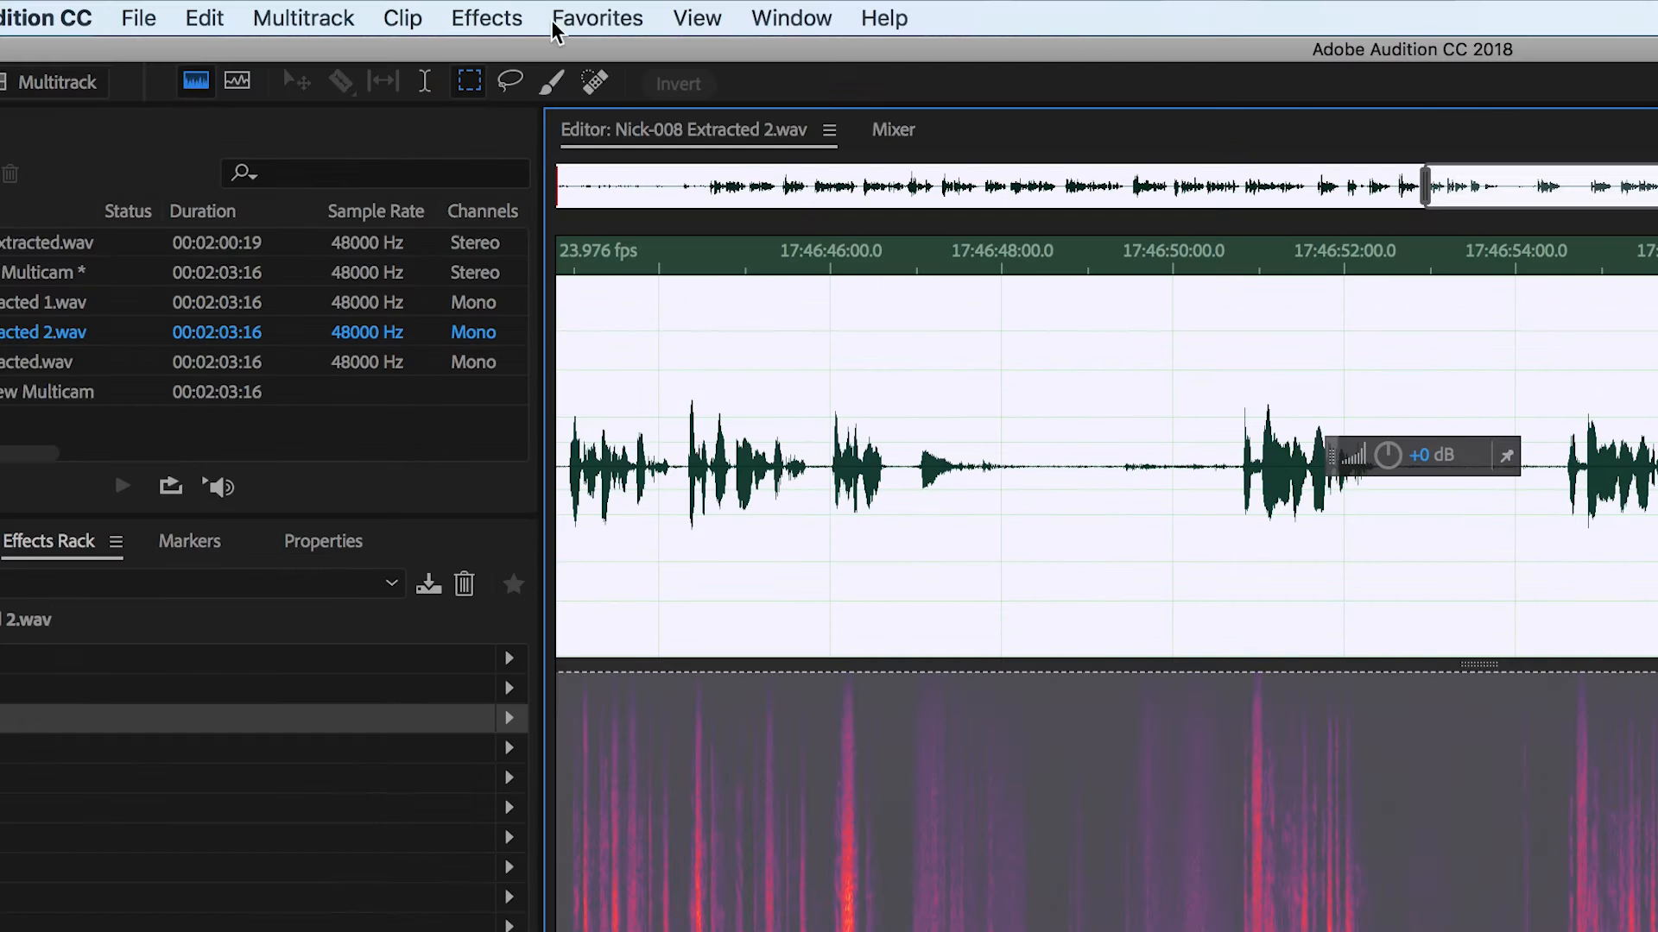
click(342, 2)
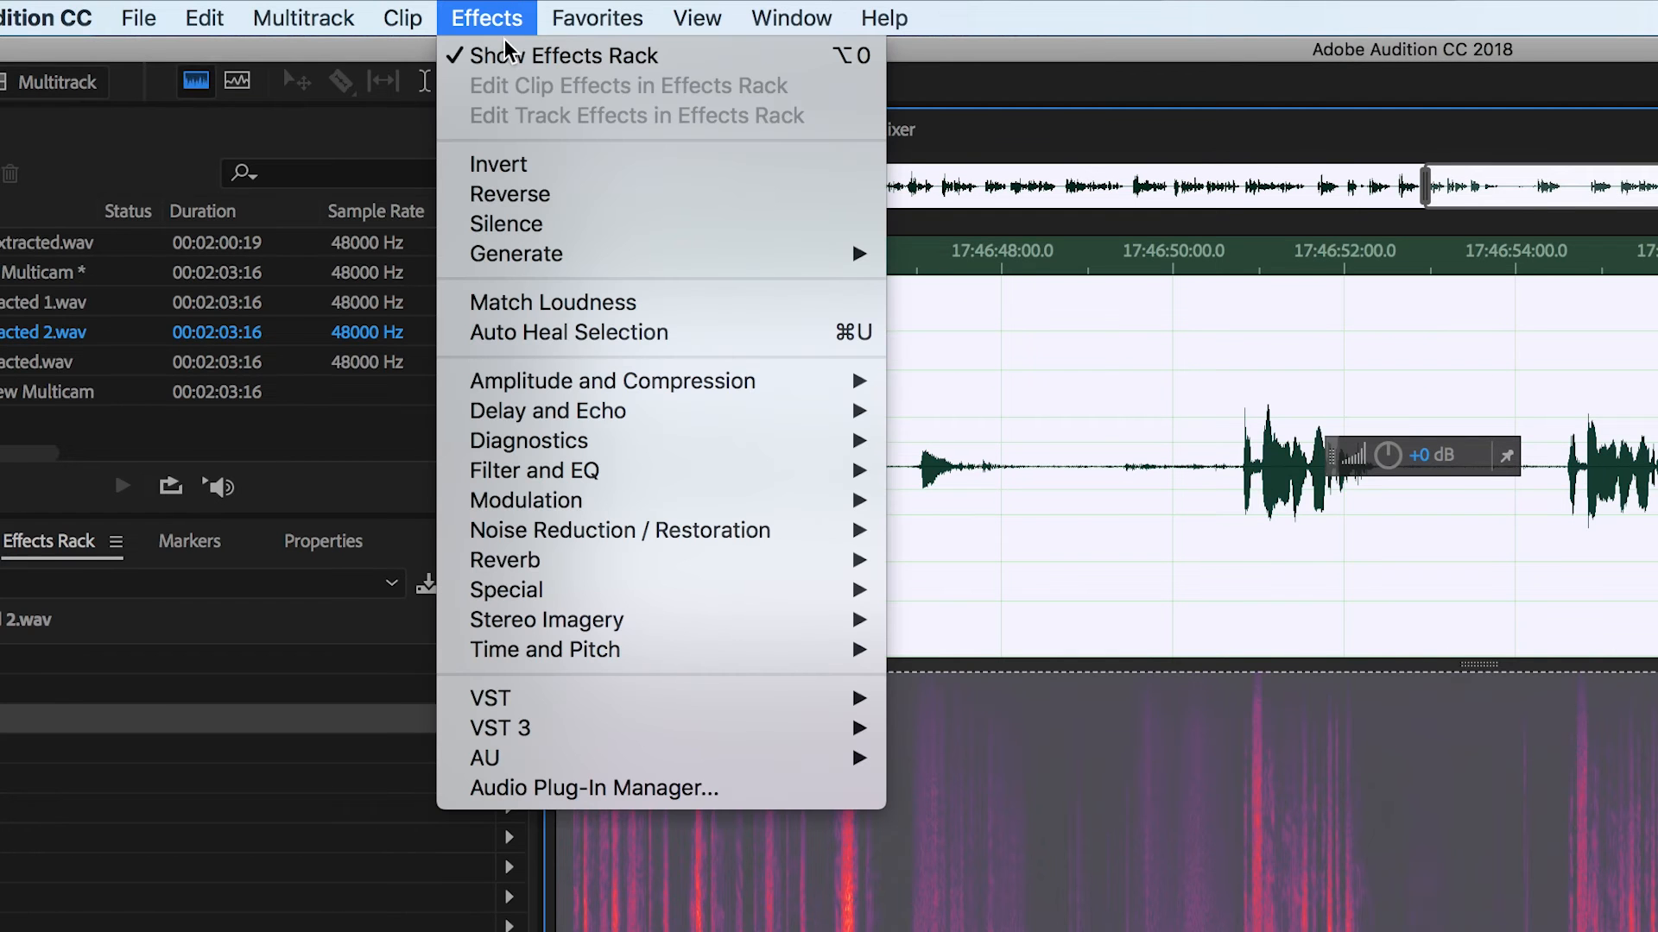
mouse_move(682, 530)
click(924, 562)
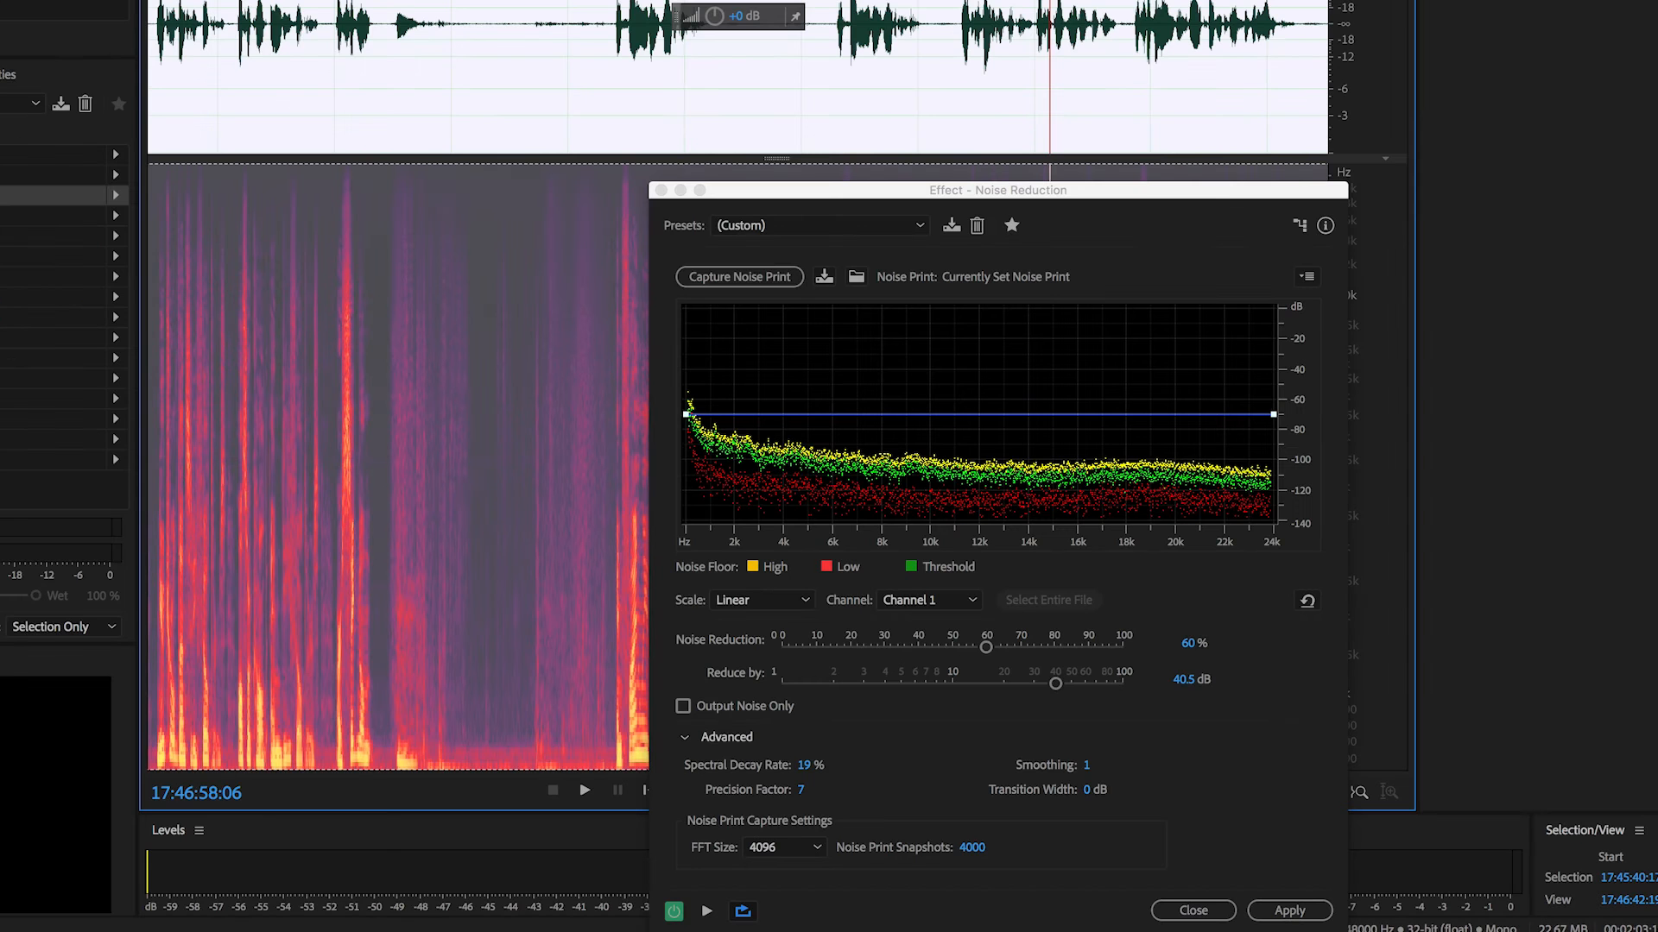
key(space)
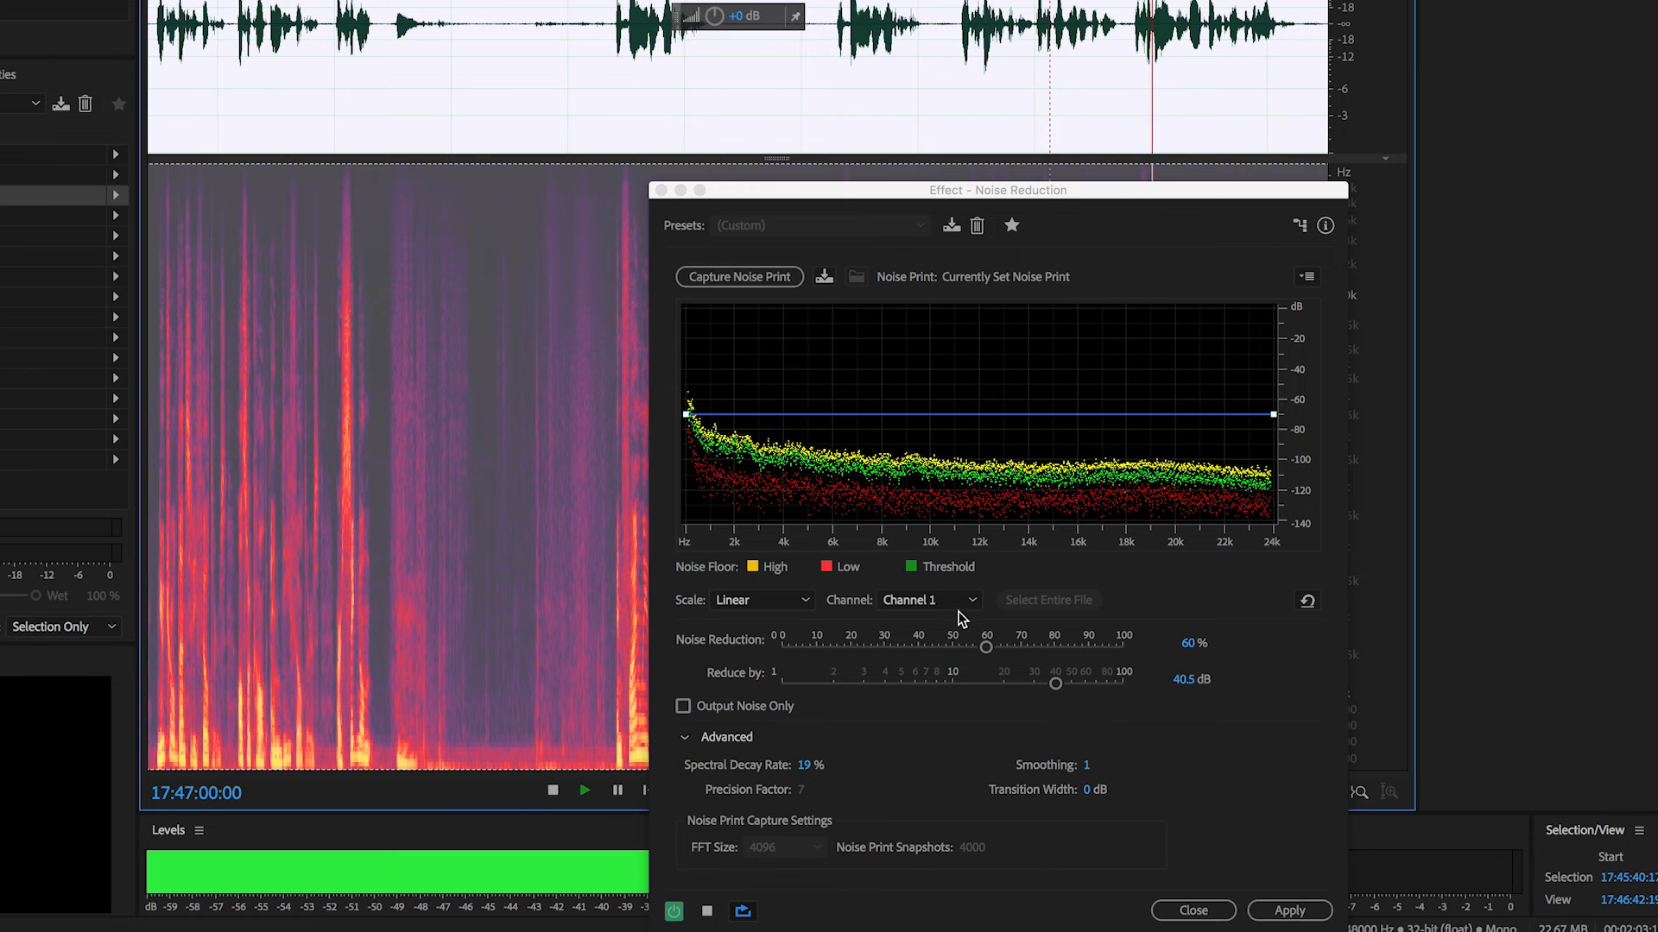
mouse_move(985, 646)
mouse_down()
mouse_move(1120, 648)
mouse_move(805, 646)
mouse_move(986, 646)
mouse_up()
click(1289, 911)
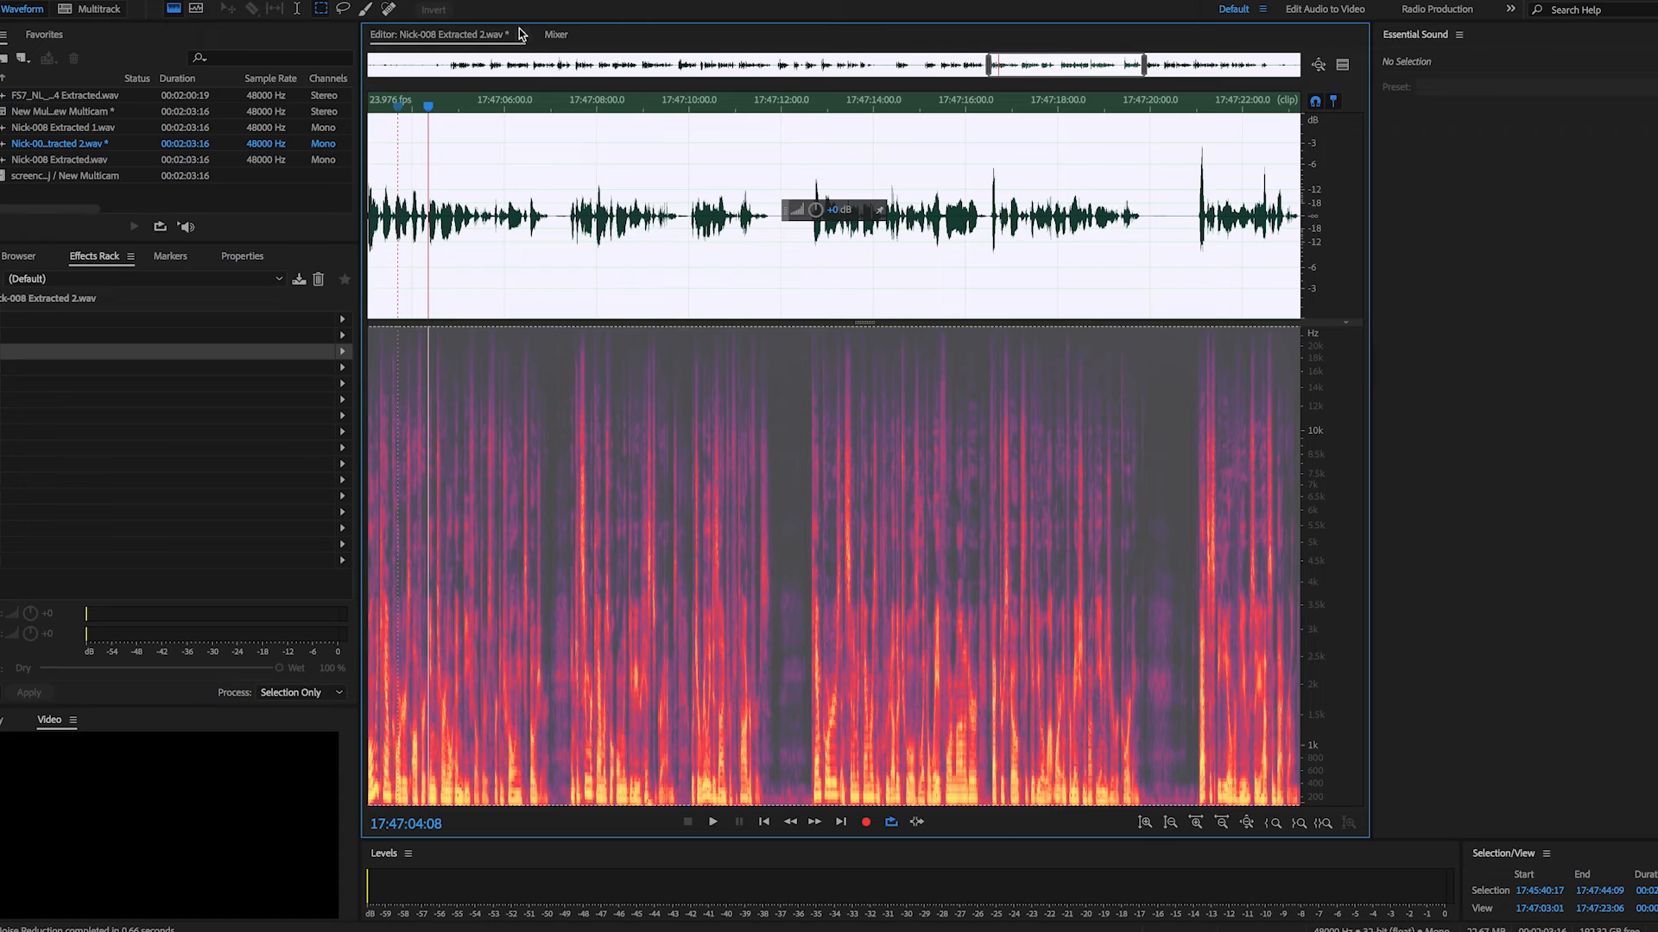
- Export the New Multicam multitrack session to Adobe Premiere Pro as a mono mixdown named New Multicam (AU Tracks).xml
click(522, 34)
click(565, 166)
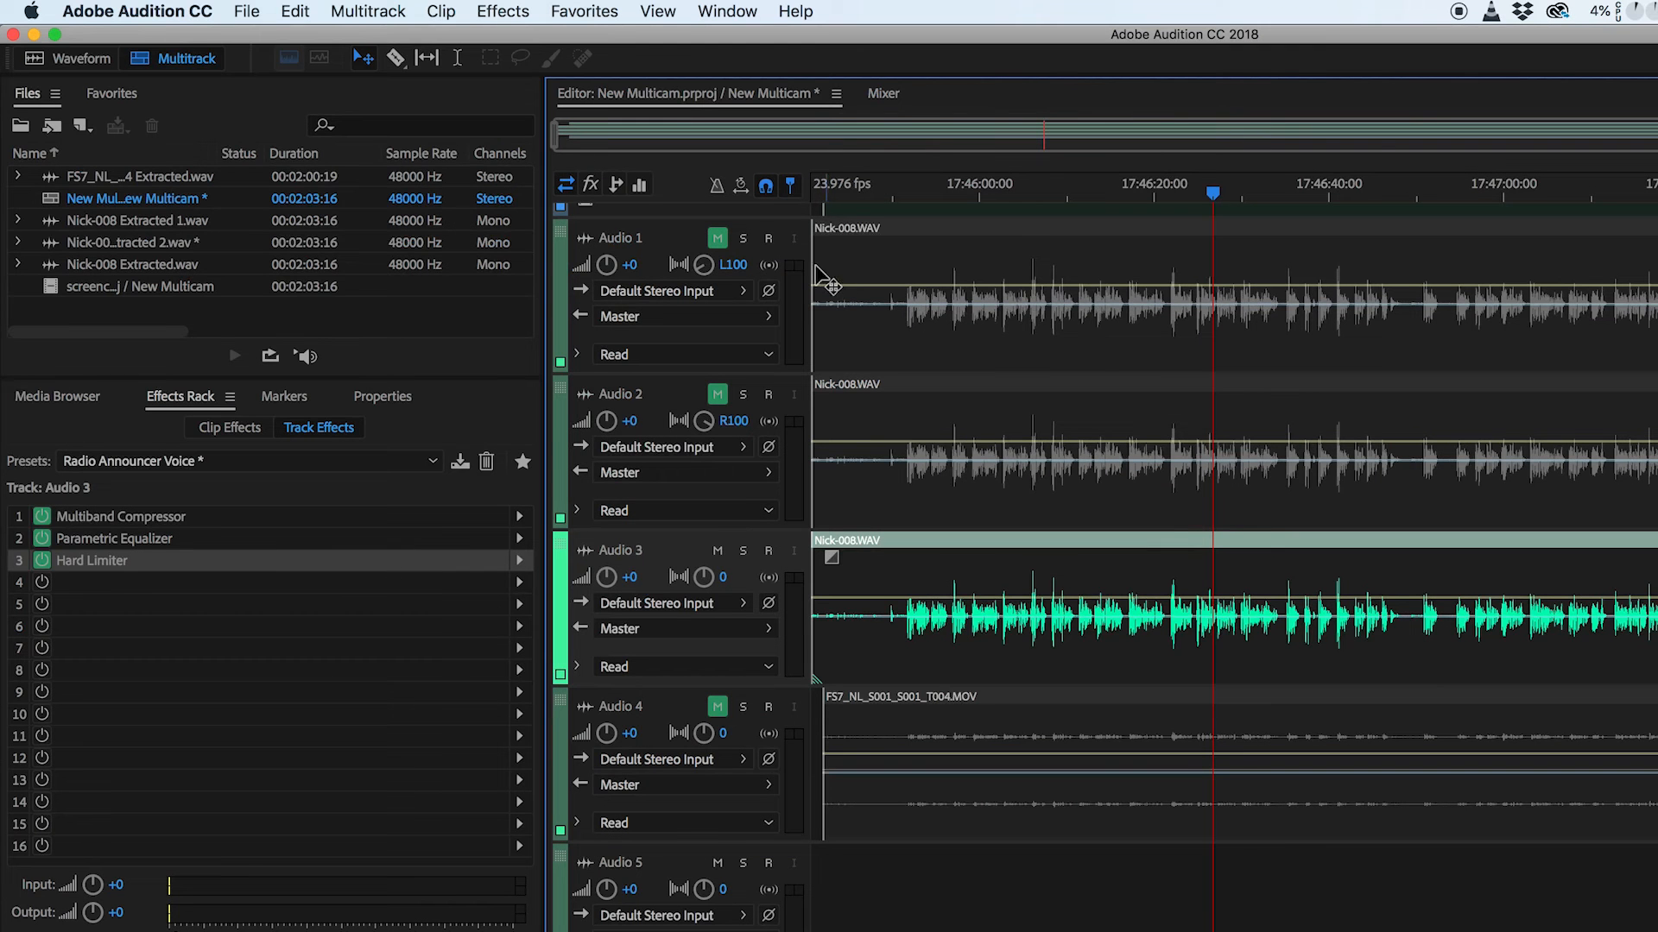
click(247, 12)
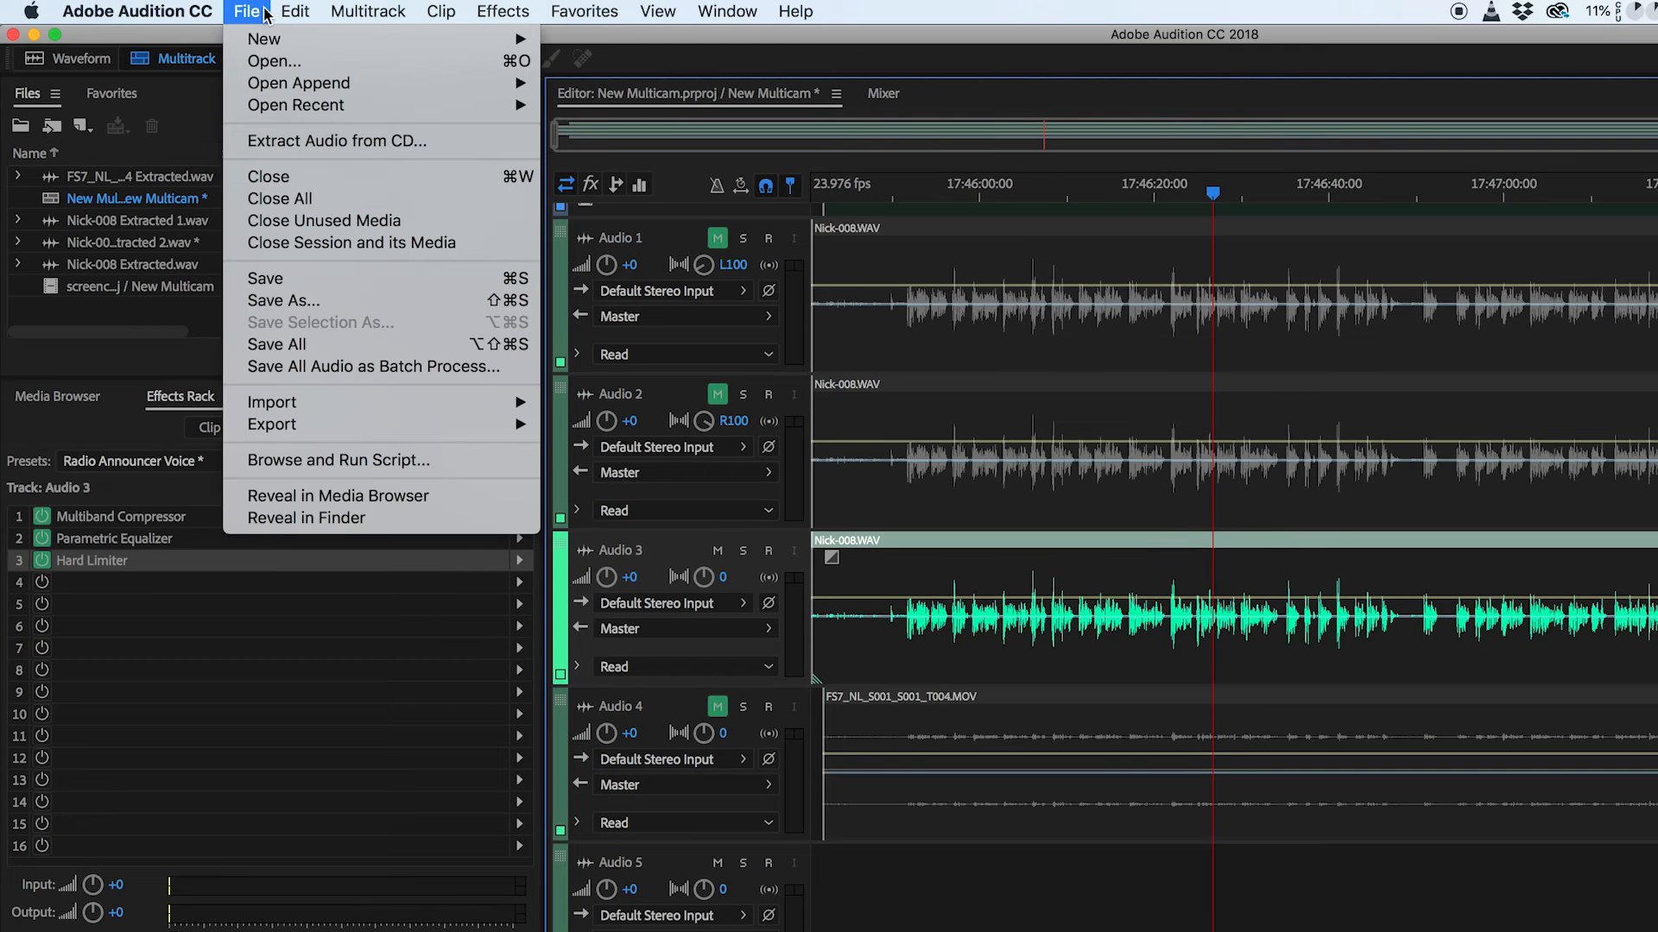
mouse_move(447, 427)
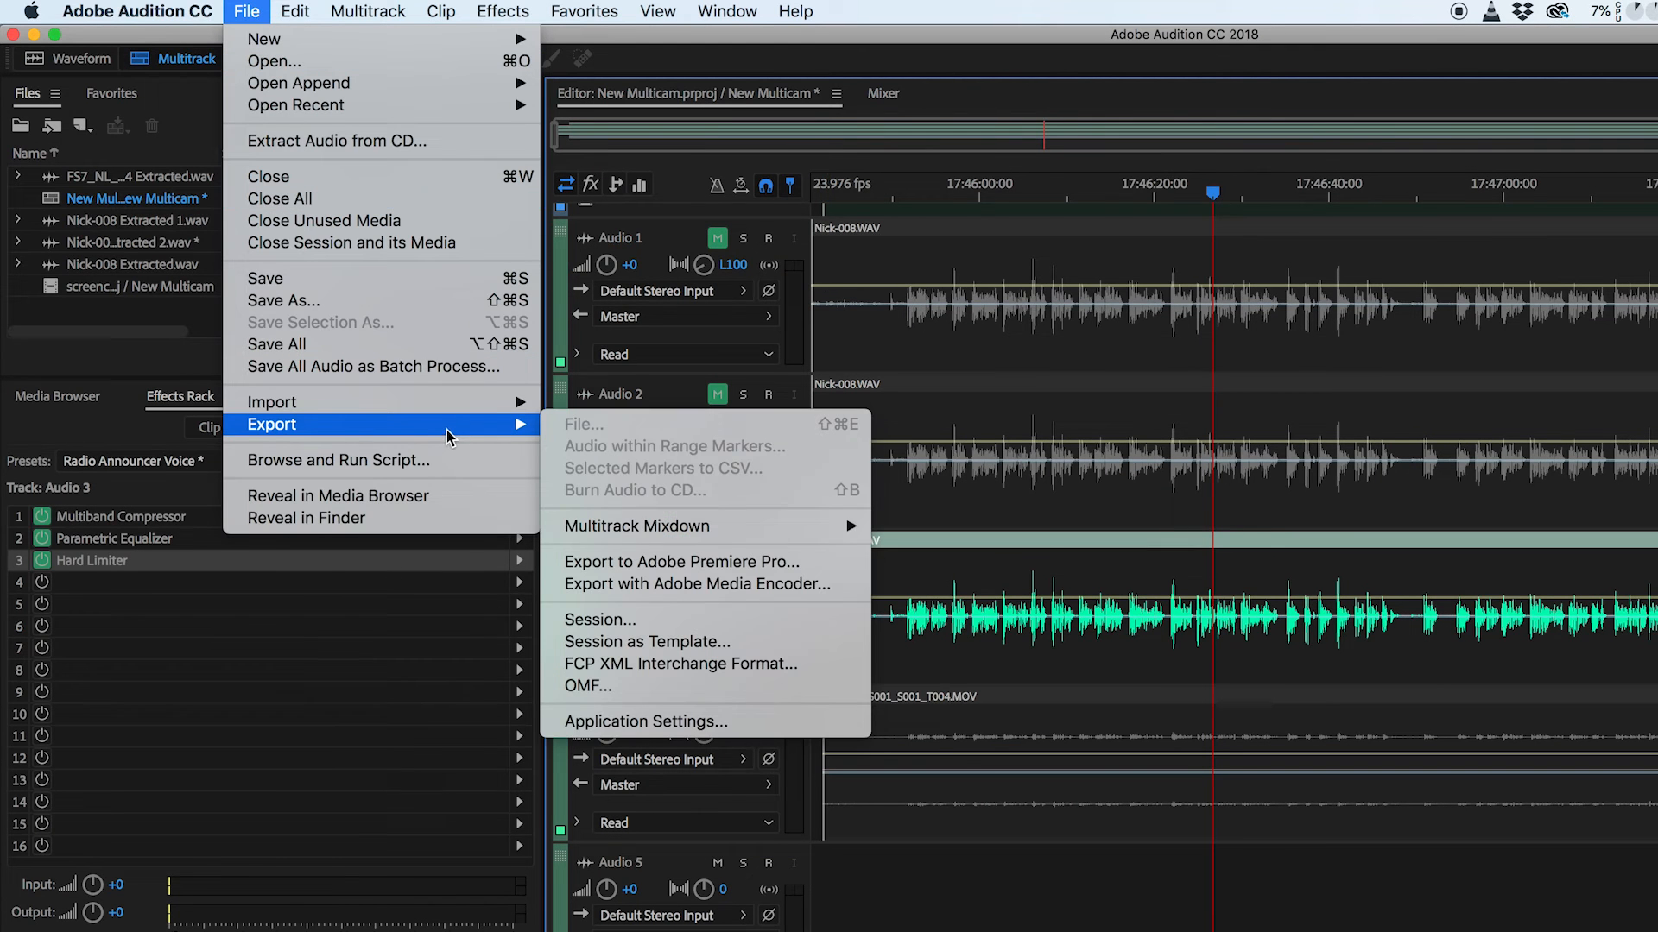
click(646, 559)
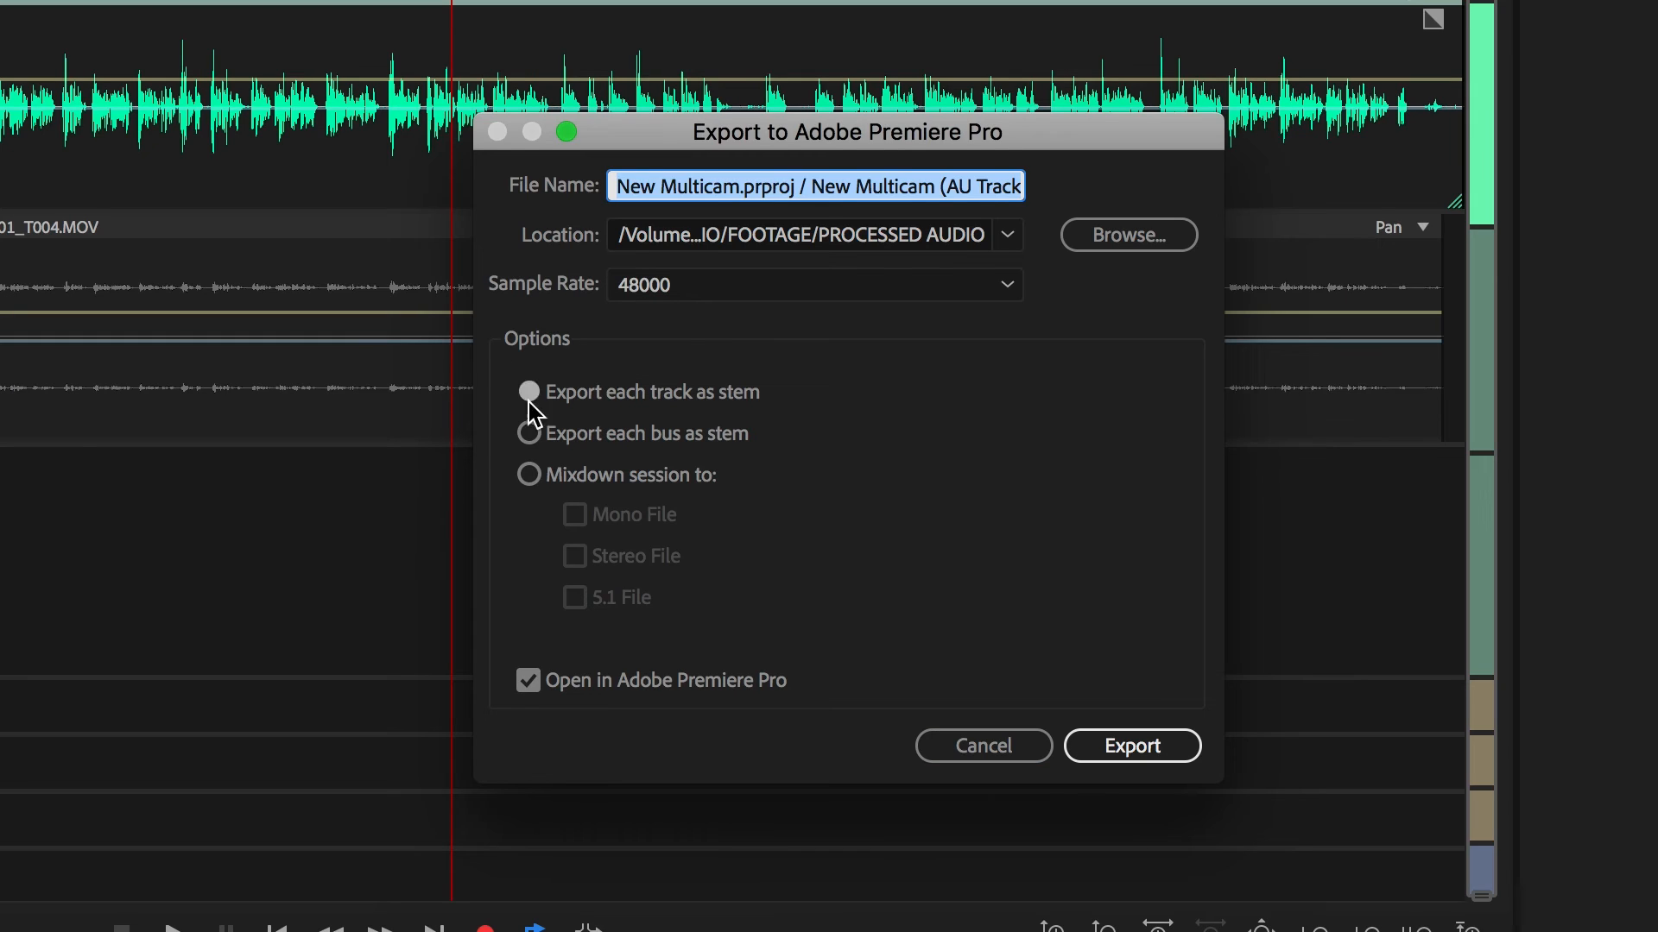
click(529, 475)
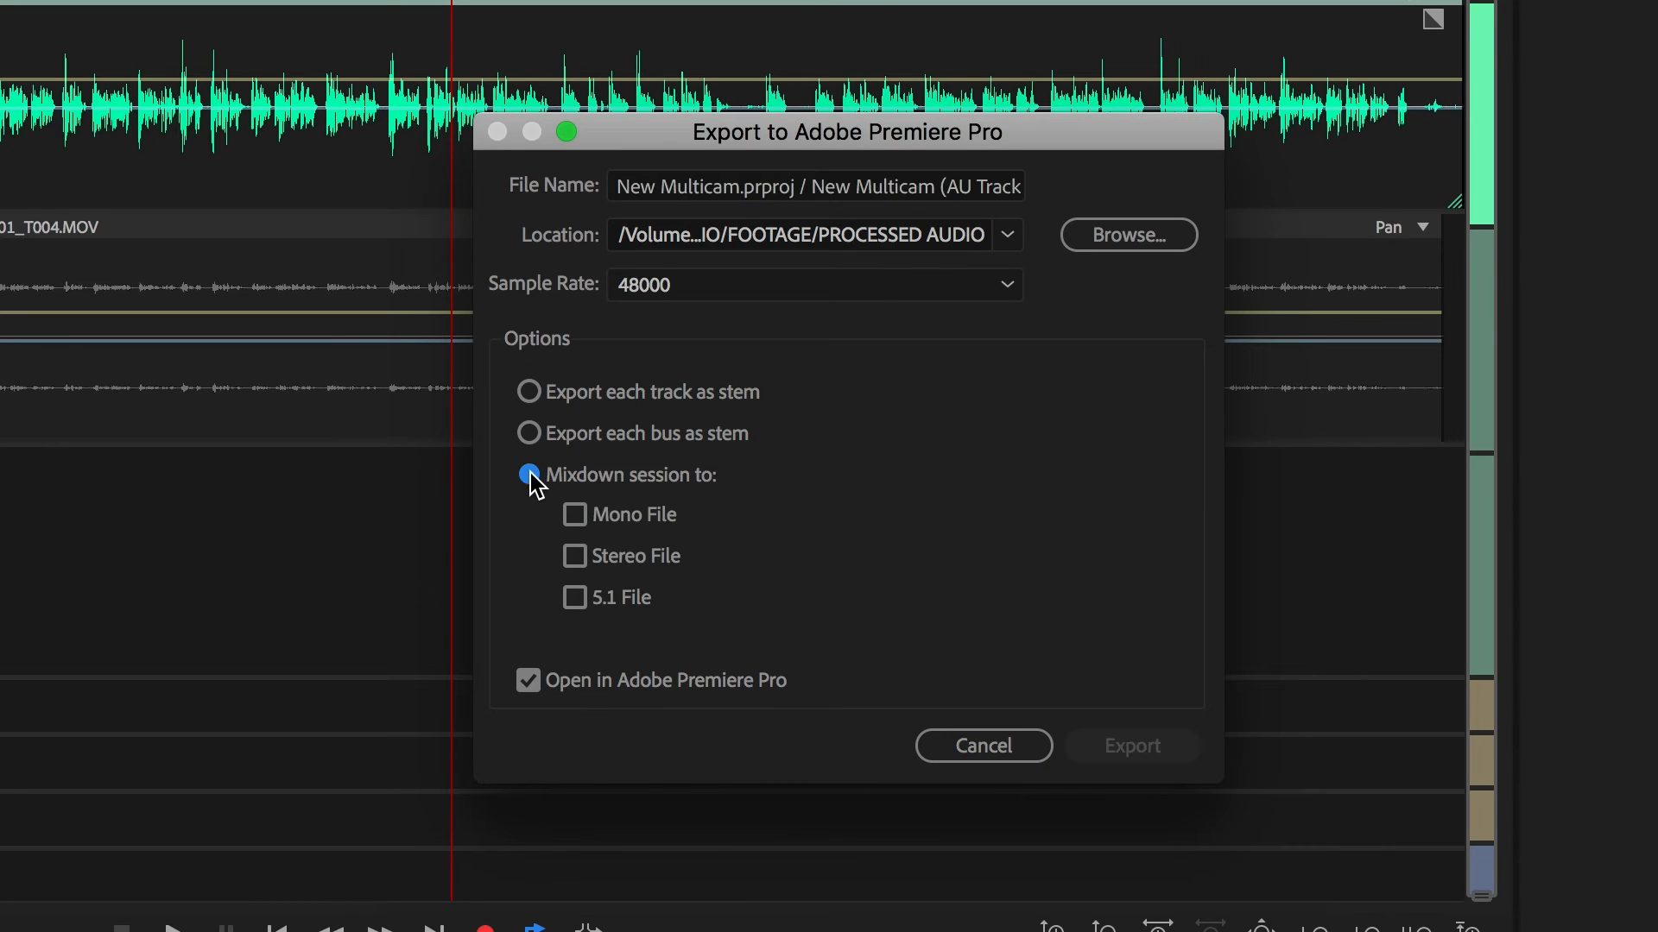
click(574, 516)
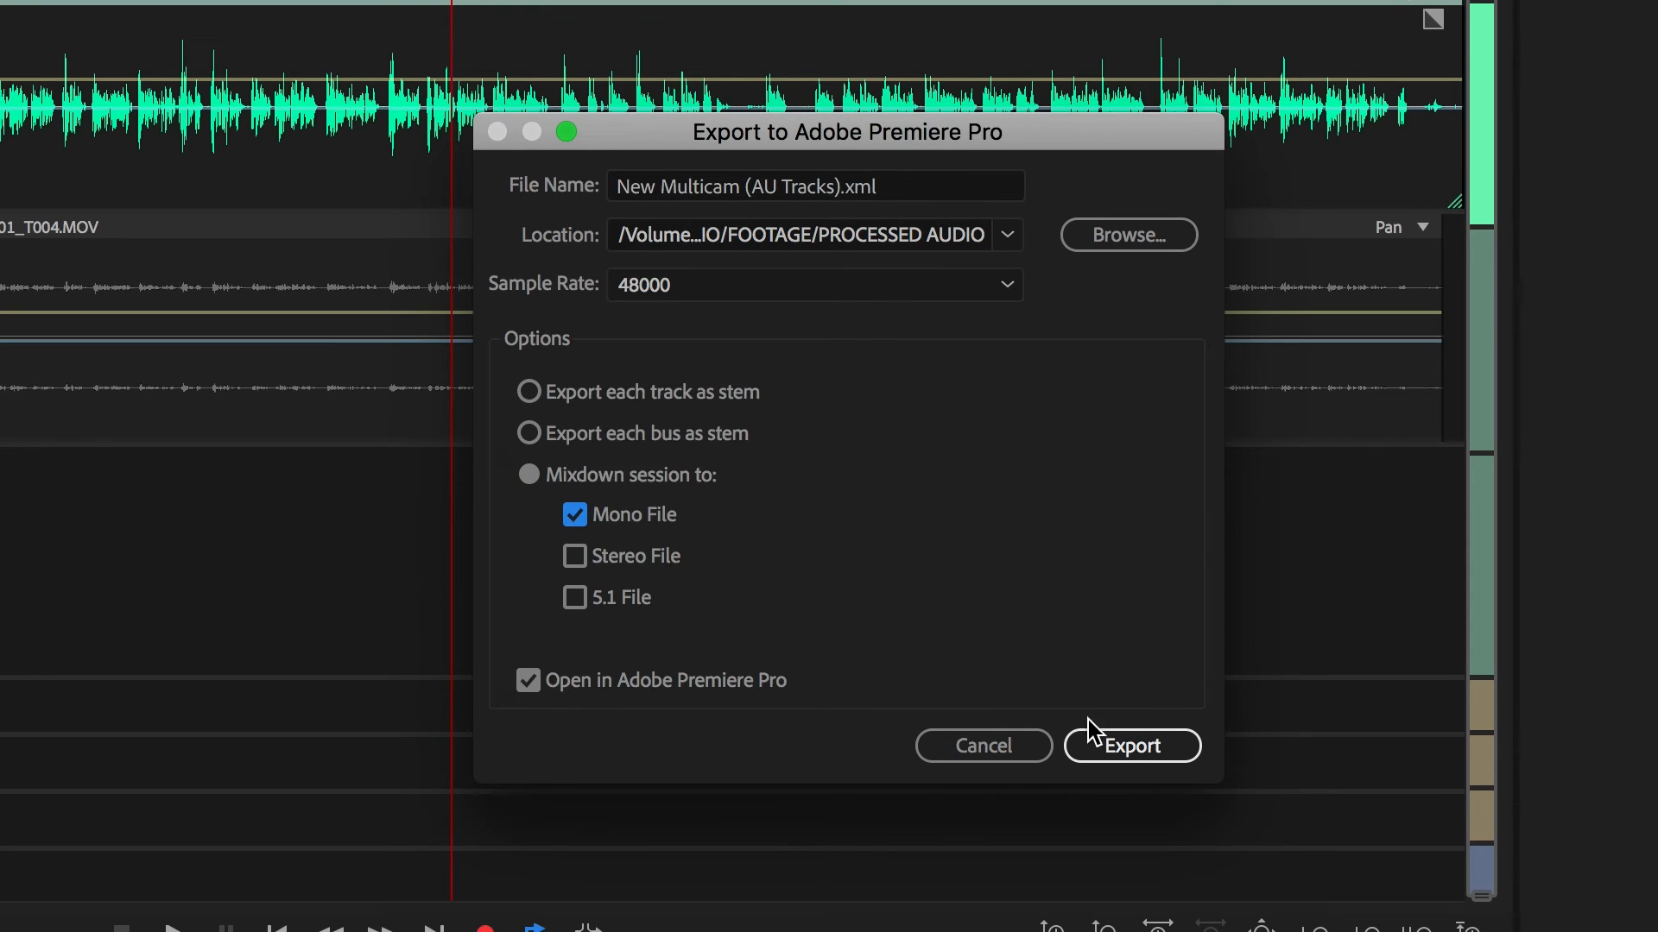
click(1119, 748)
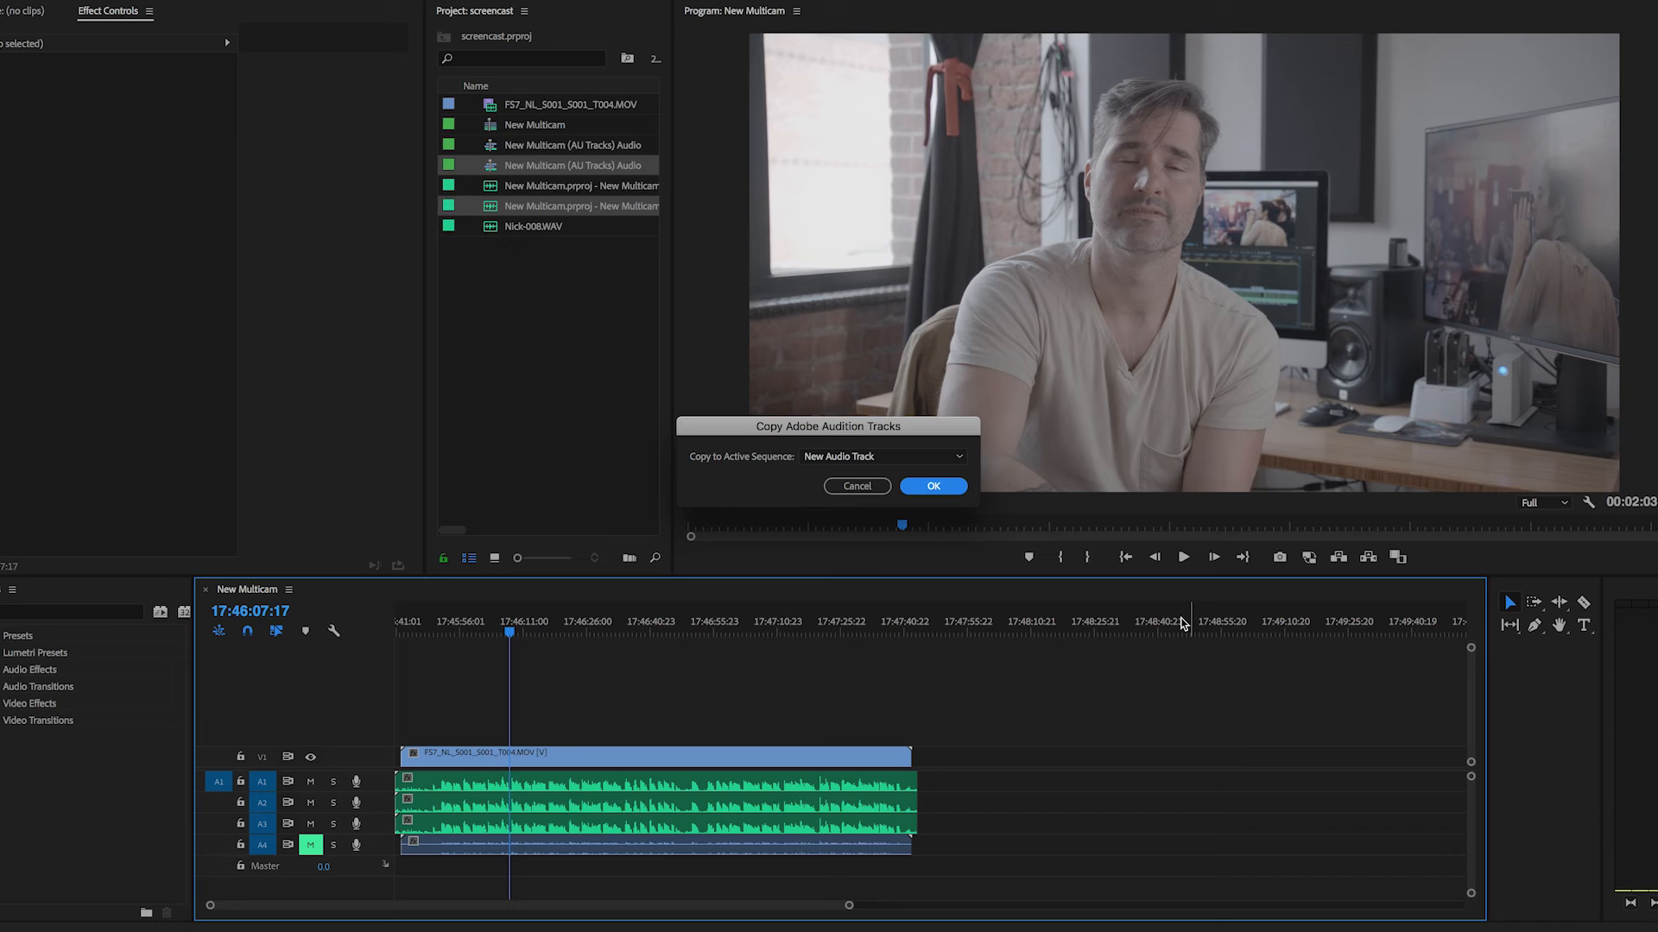
- Copy the Audition mixdown to a new audio track in the New Multicam sequence and mute tracks A1, A2 and A3
click(936, 488)
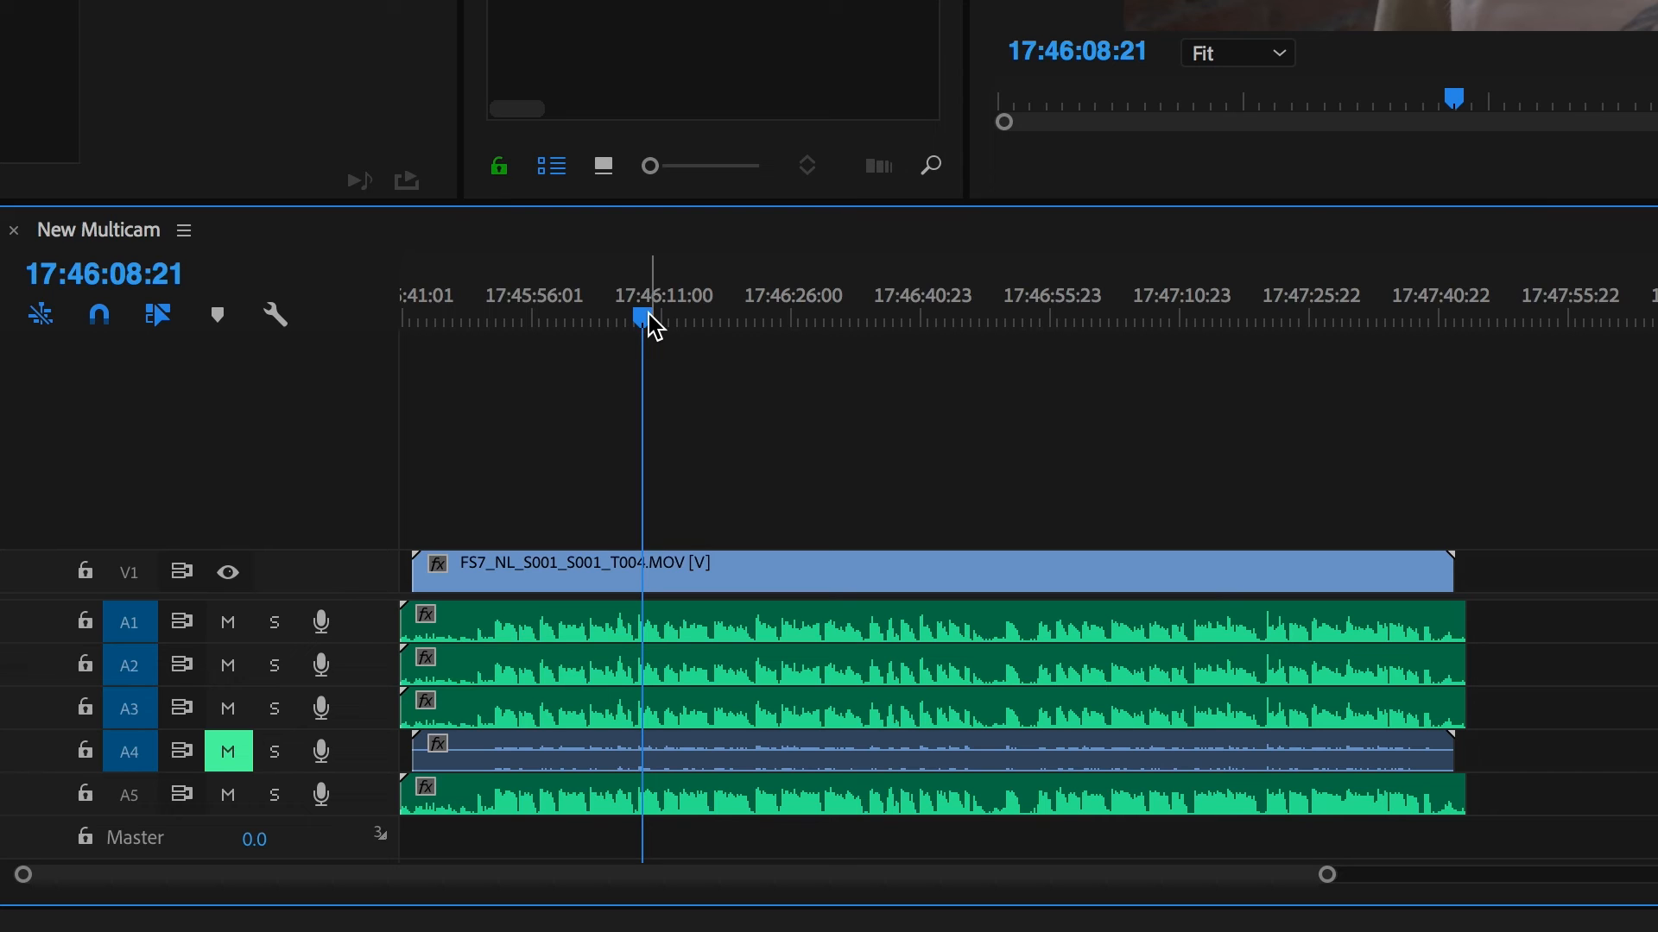
click(229, 624)
click(231, 665)
click(232, 708)
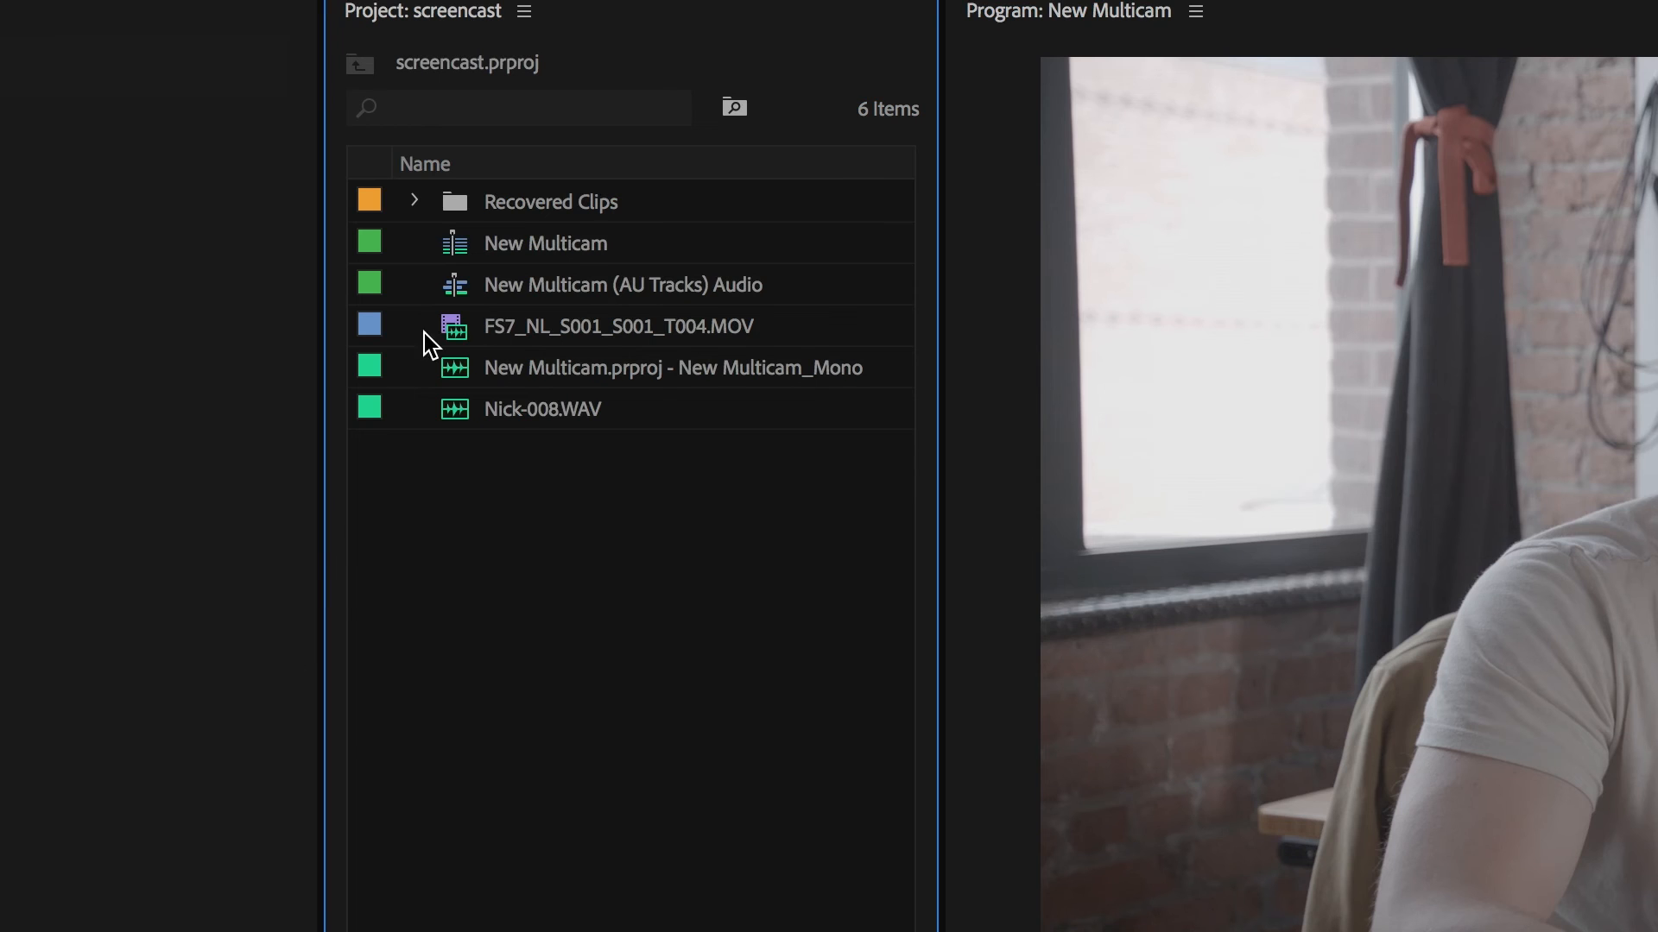
- Create a new sequence from the New Multicam sequence and rename it Main Edit Sequence
drag(454, 255, 892, 786)
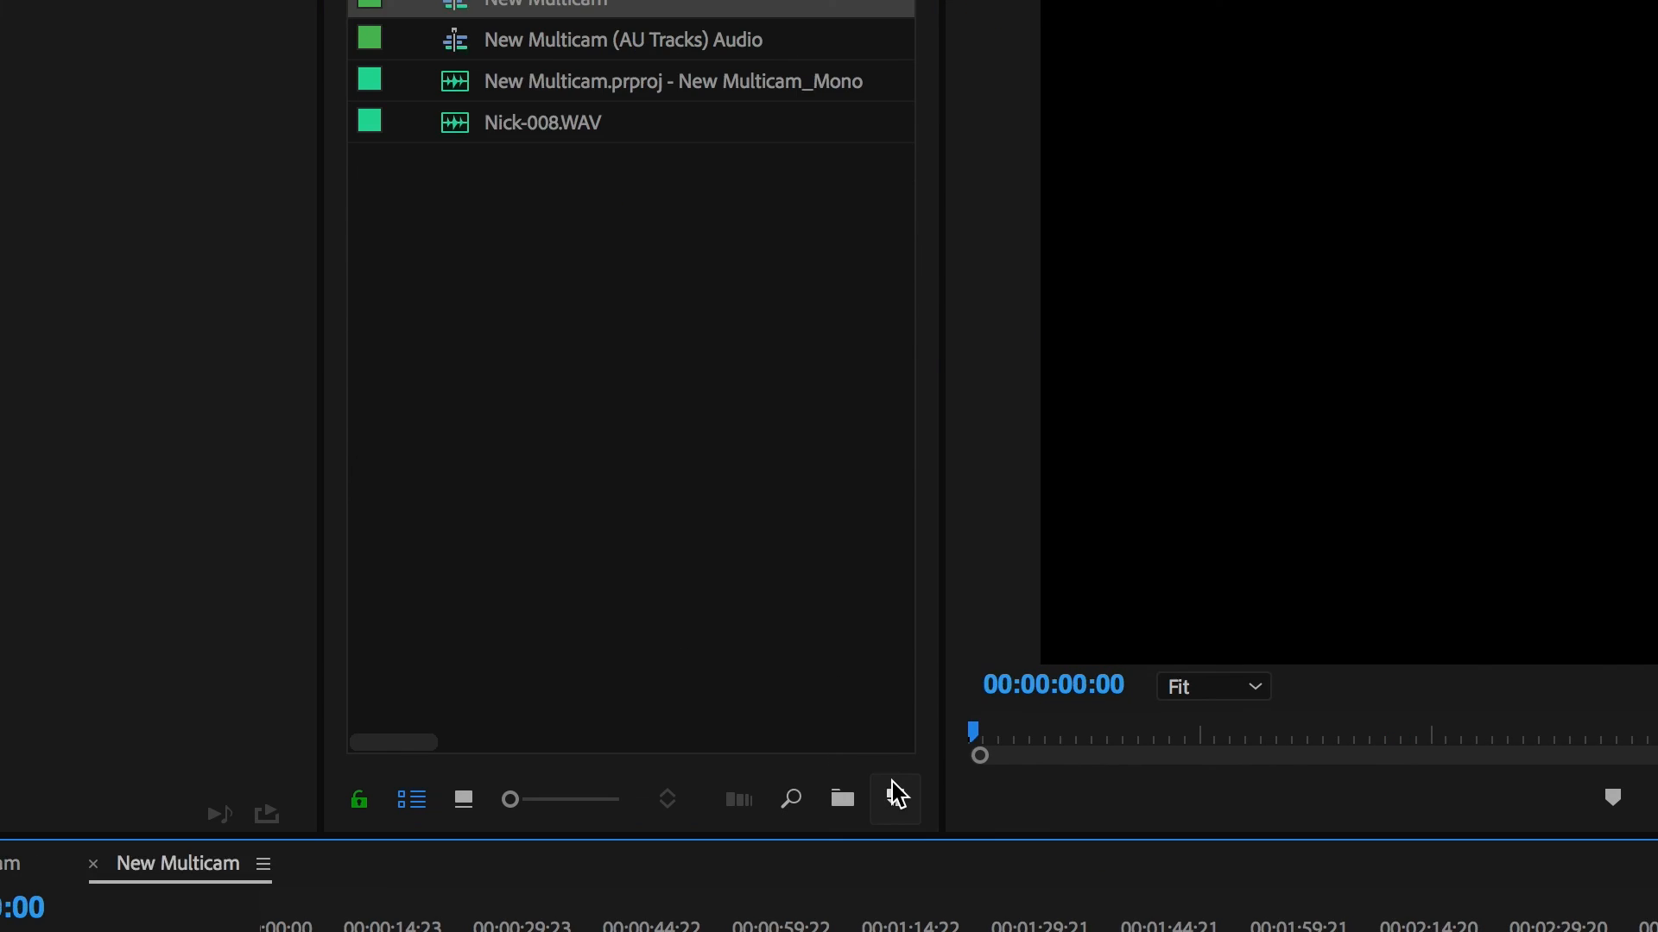
click(509, 4)
text(Main Edit S)
- Cut the nested New Multicam clip in Main Edit Sequence at three points to make four segments
key(c)
click(640, 570)
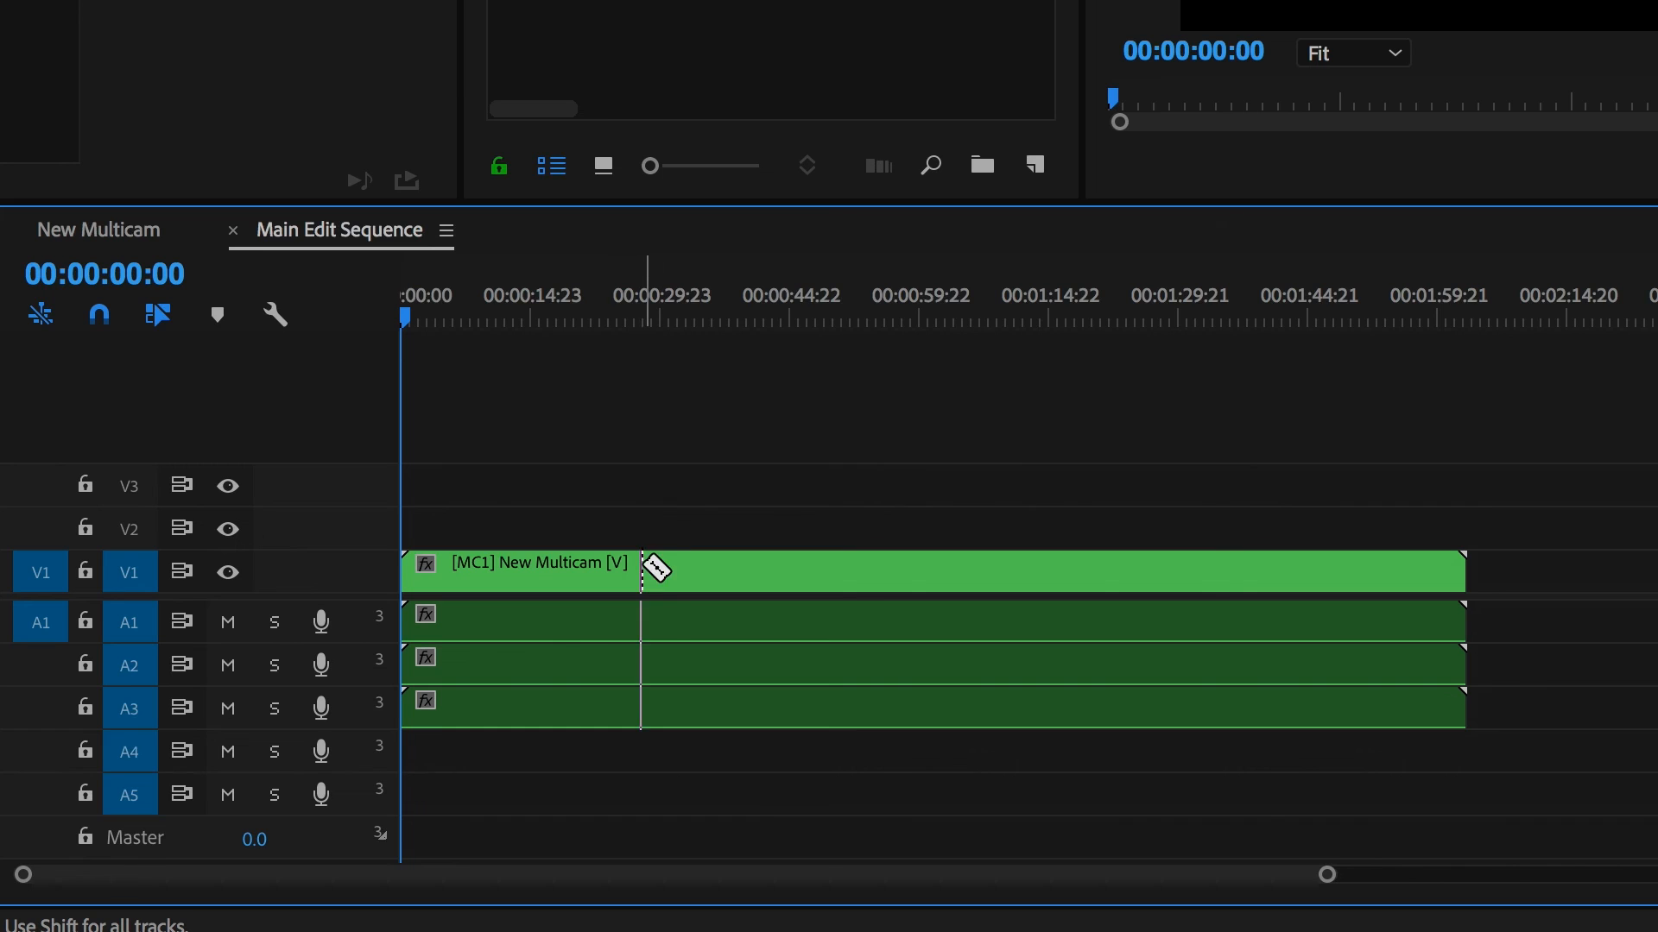
click(892, 571)
click(1178, 571)
- Shorten the cut multicam segments and close the gaps so all four sit back to back
key(v)
drag(1167, 570, 1068, 574)
drag(878, 571, 747, 574)
drag(947, 570, 1093, 572)
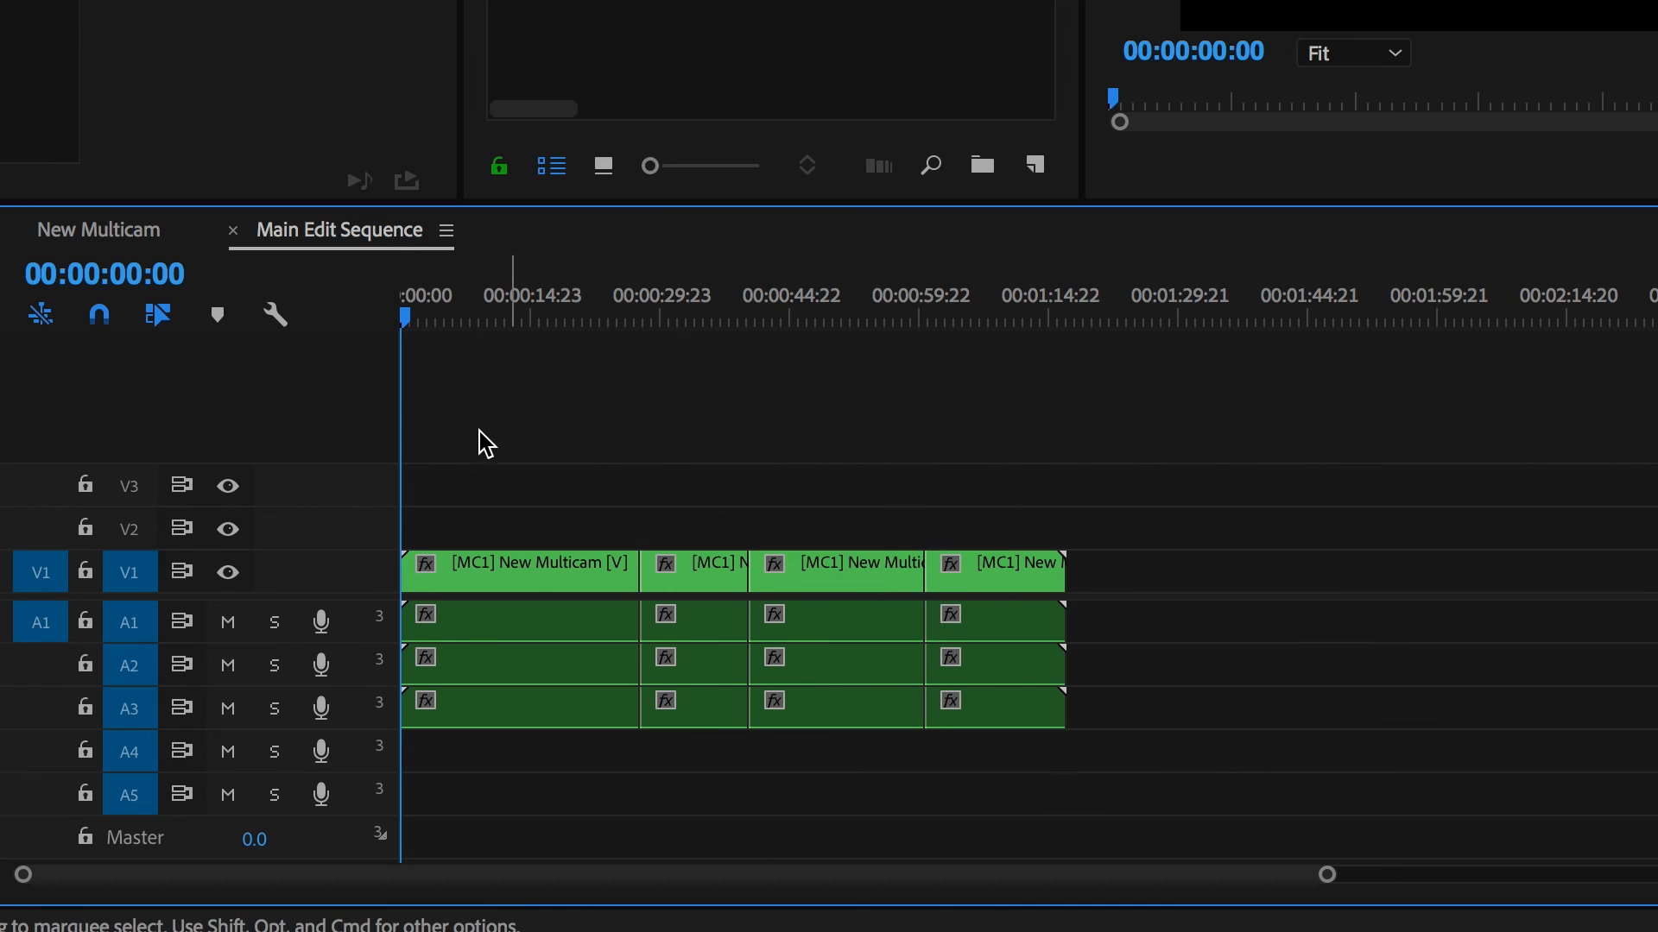
- Set the mono mixdown clip's volume level to -20 dB in the New Multicam sequence and play back parts of Main Edit Sequence
click(154, 231)
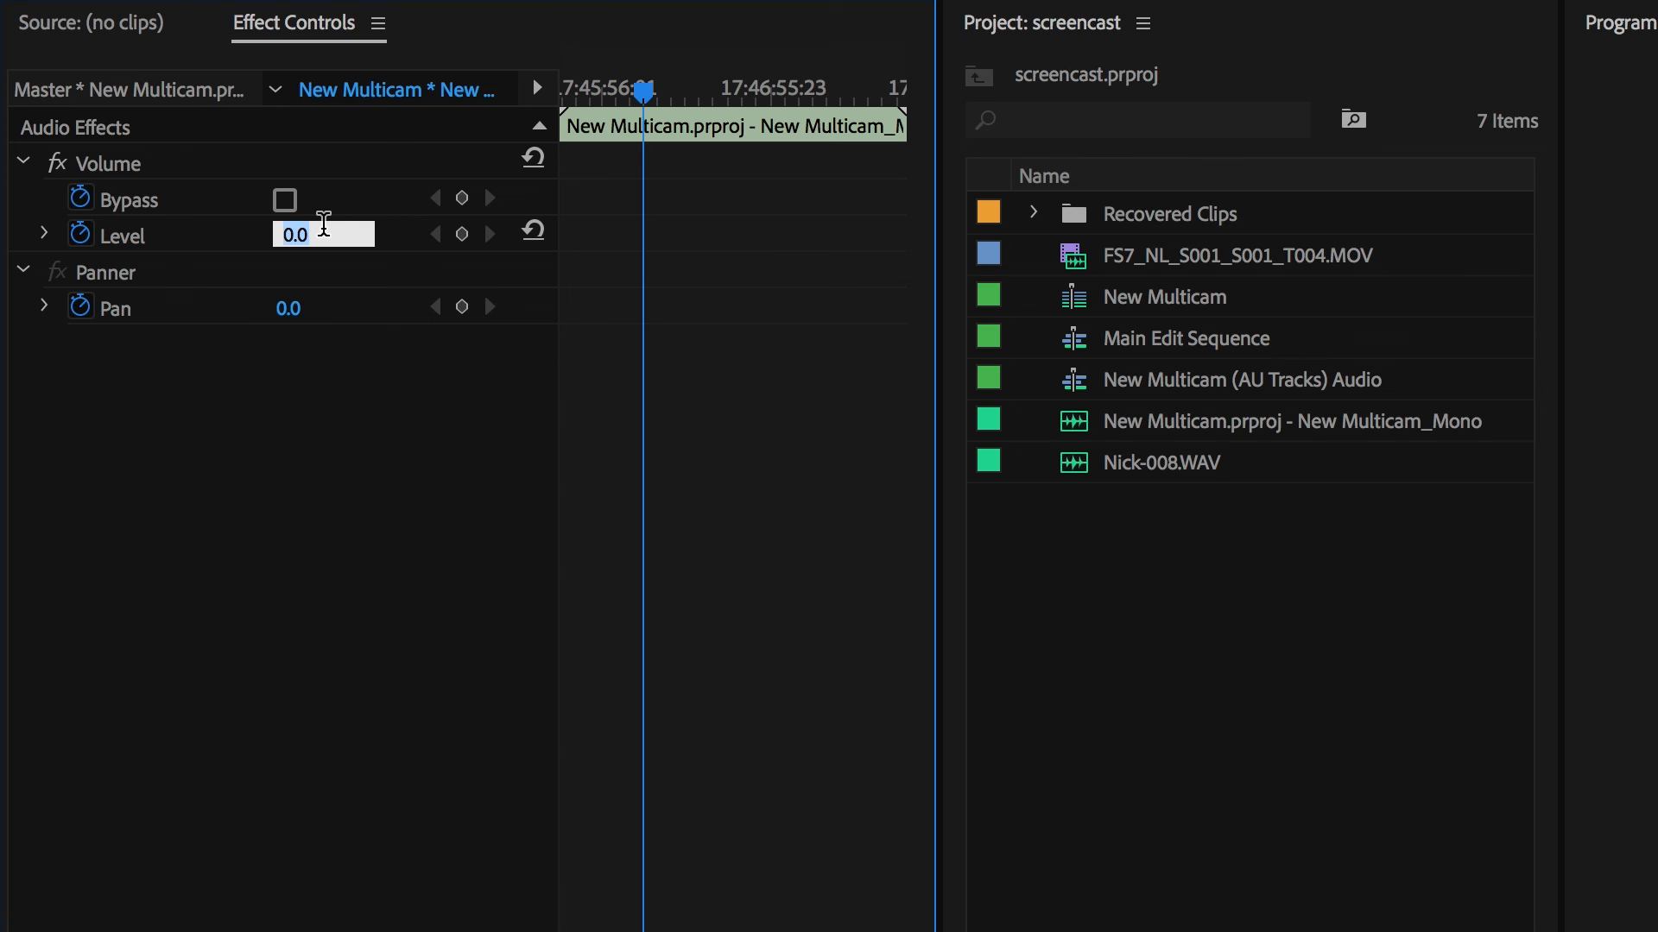
text(-20)
key(Return)
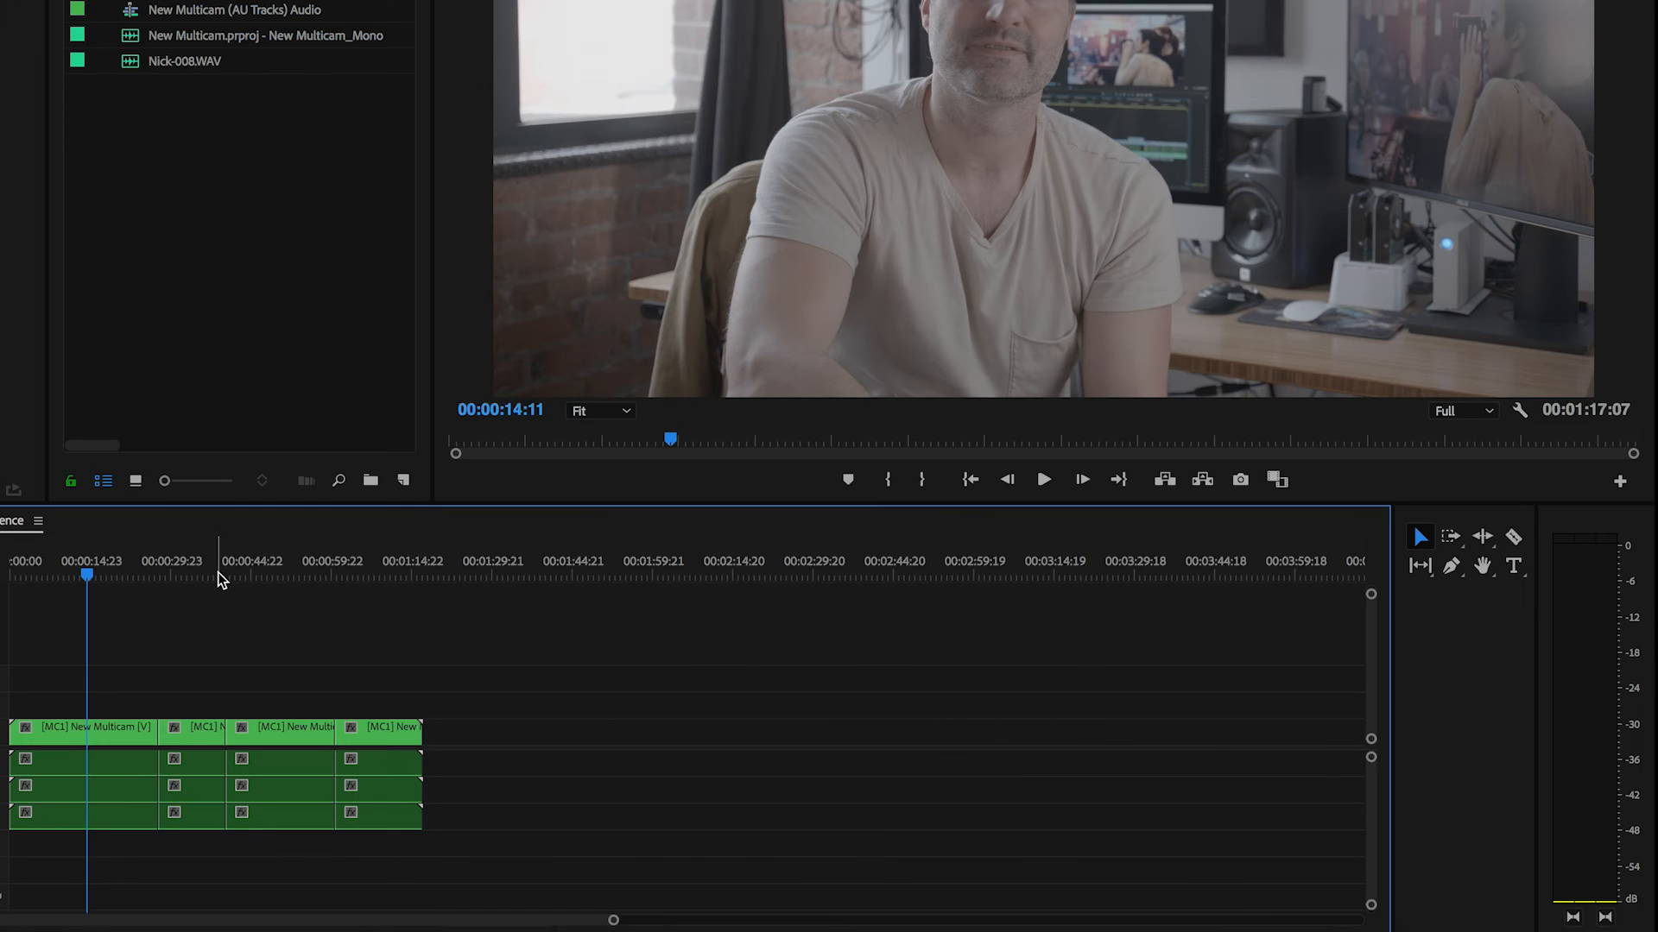
click(209, 575)
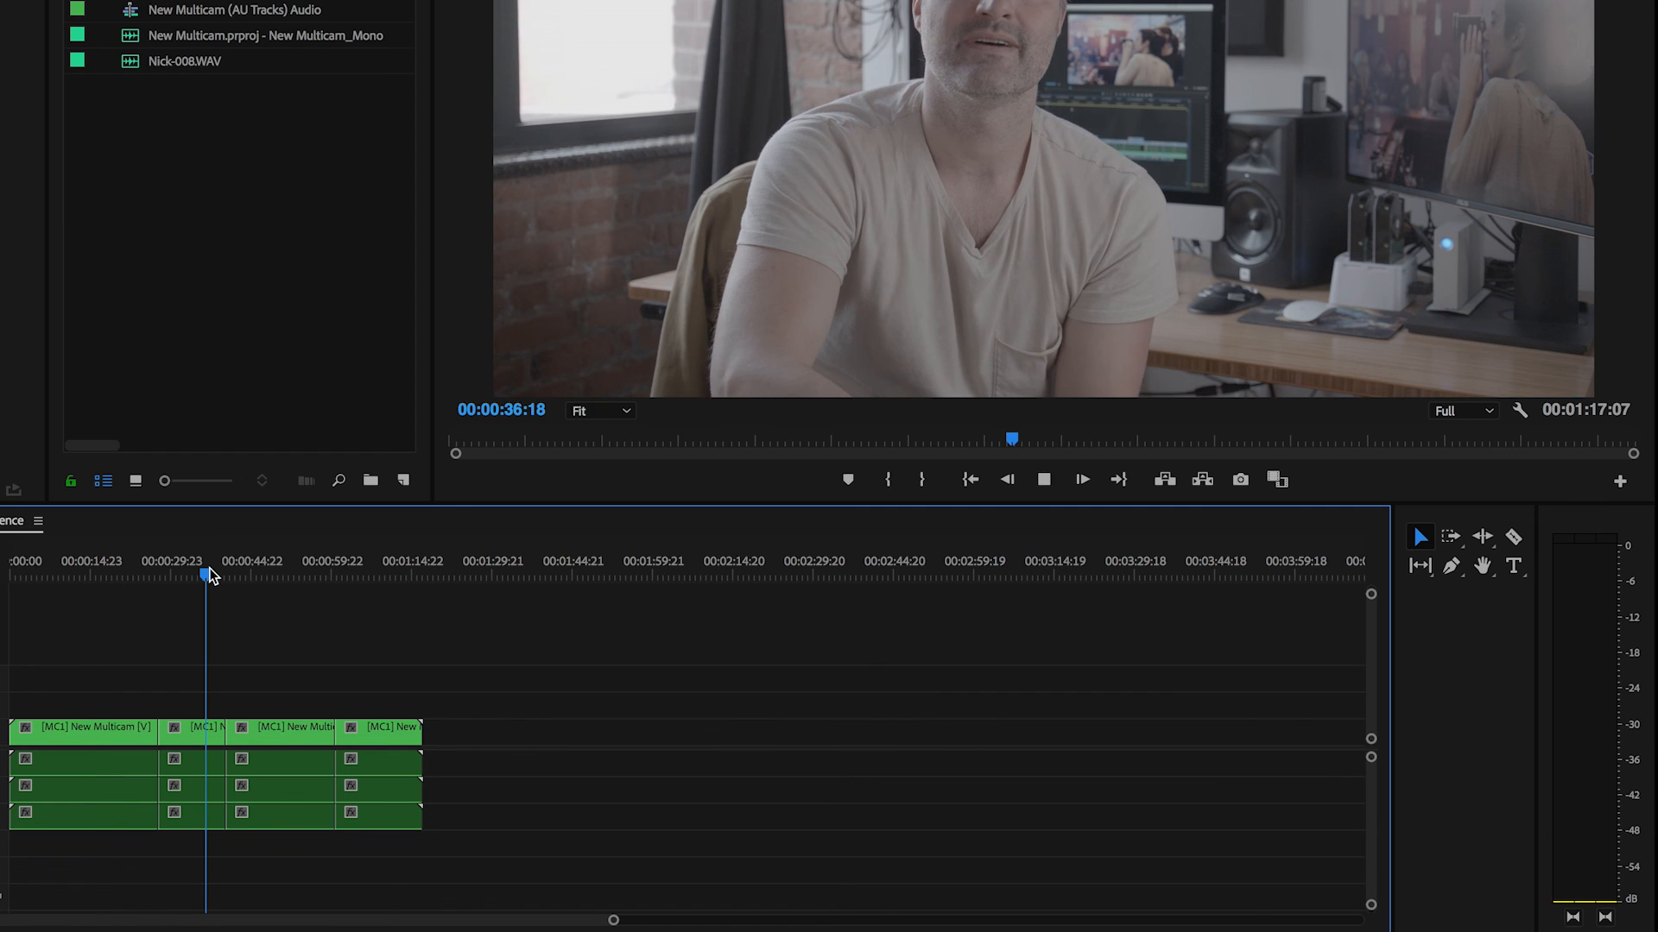
drag(289, 579, 303, 576)
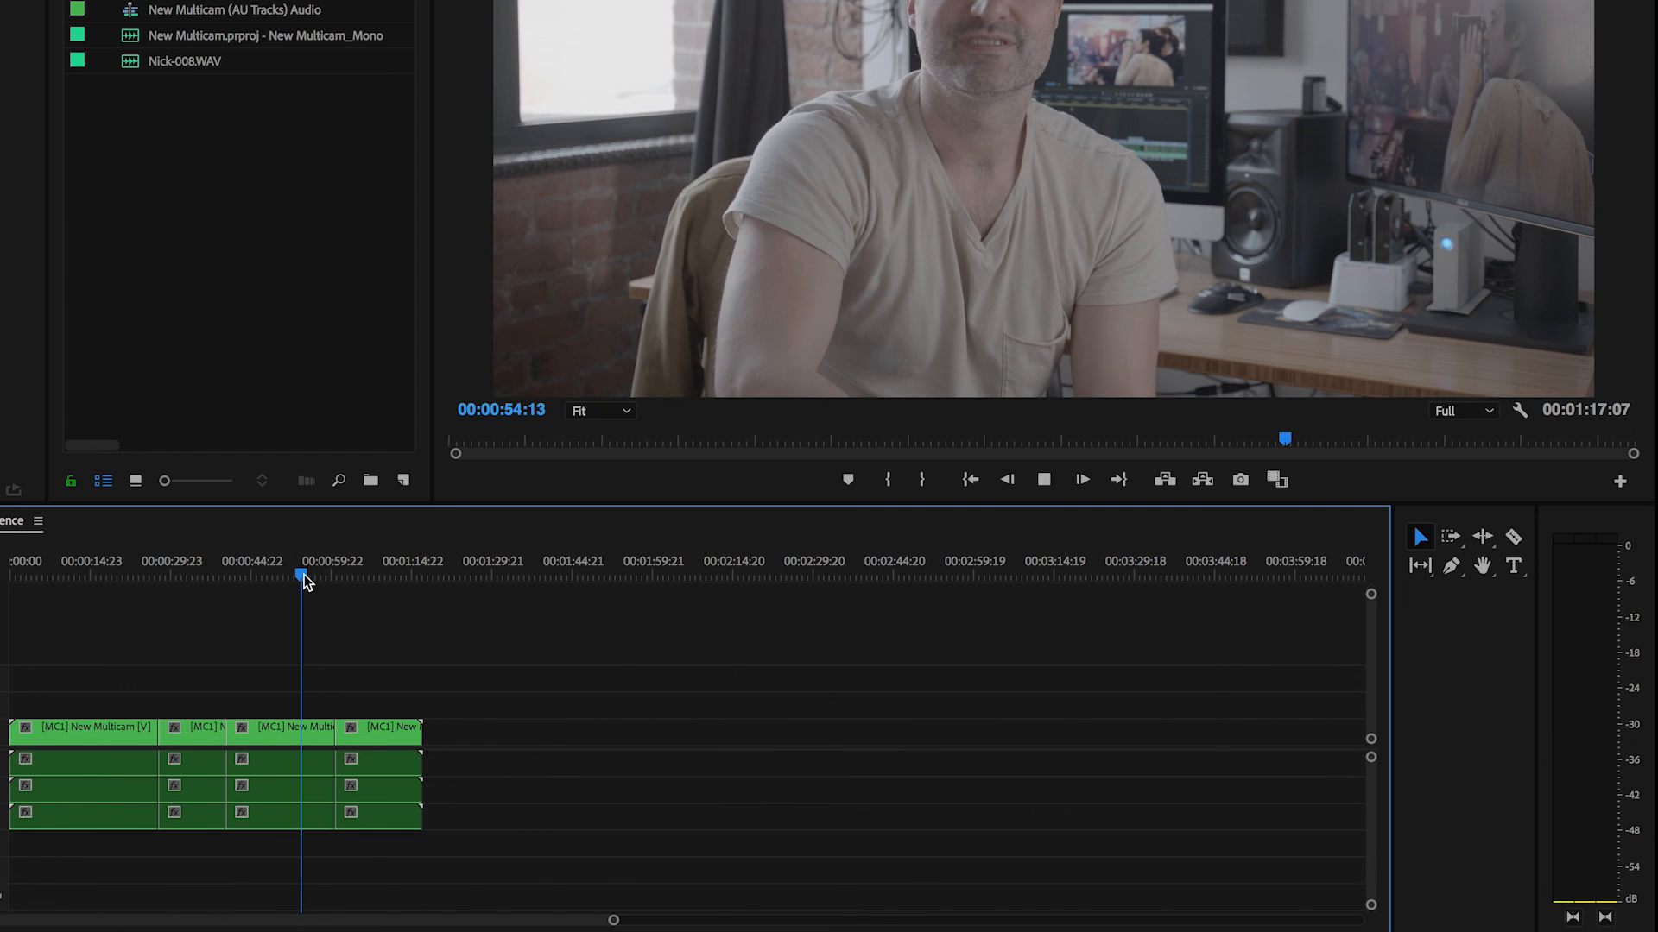